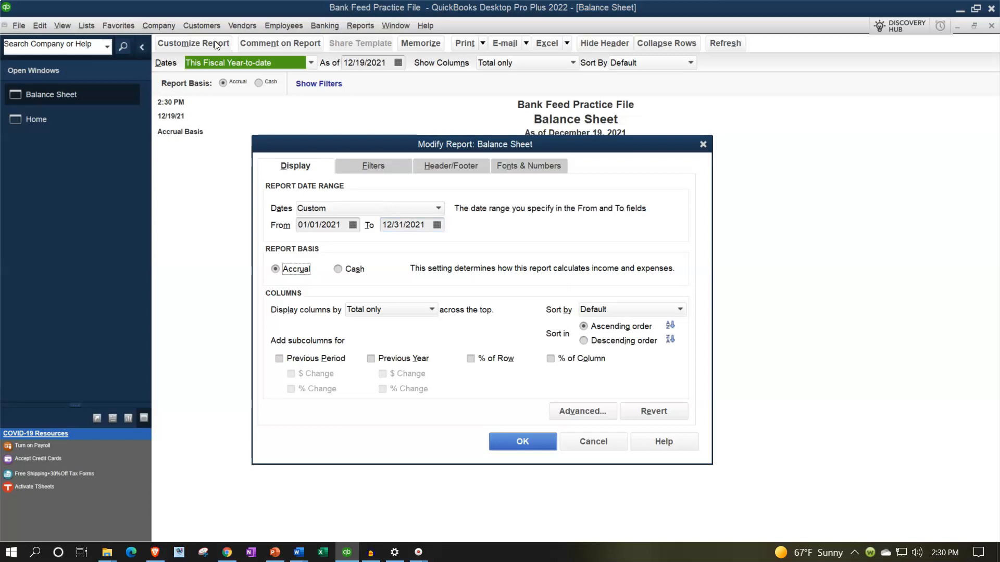
# Set the Balance Sheet report's column label font to size 14 and apply the change to all related fonts.
pyautogui.click(513, 167)
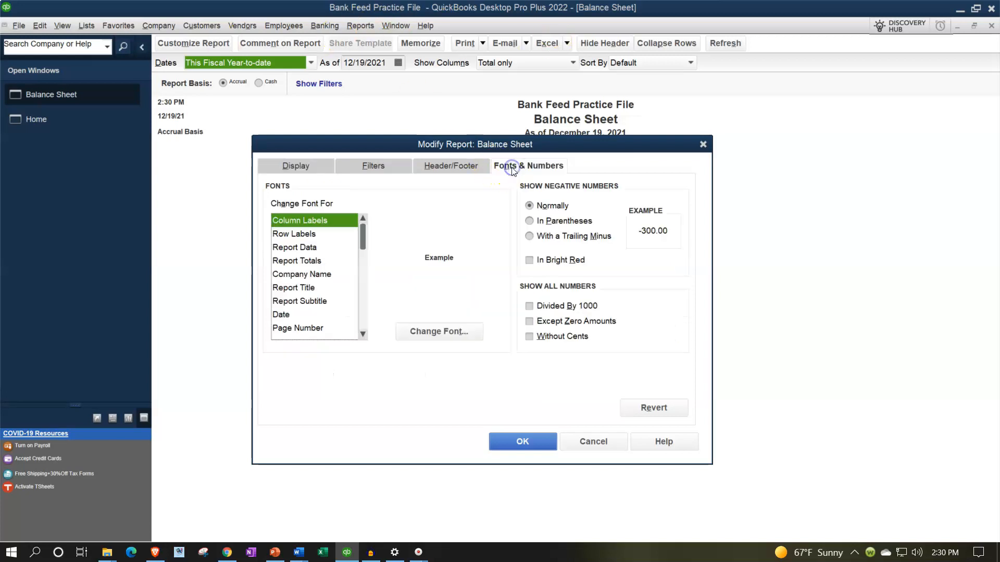
pyautogui.click(470, 332)
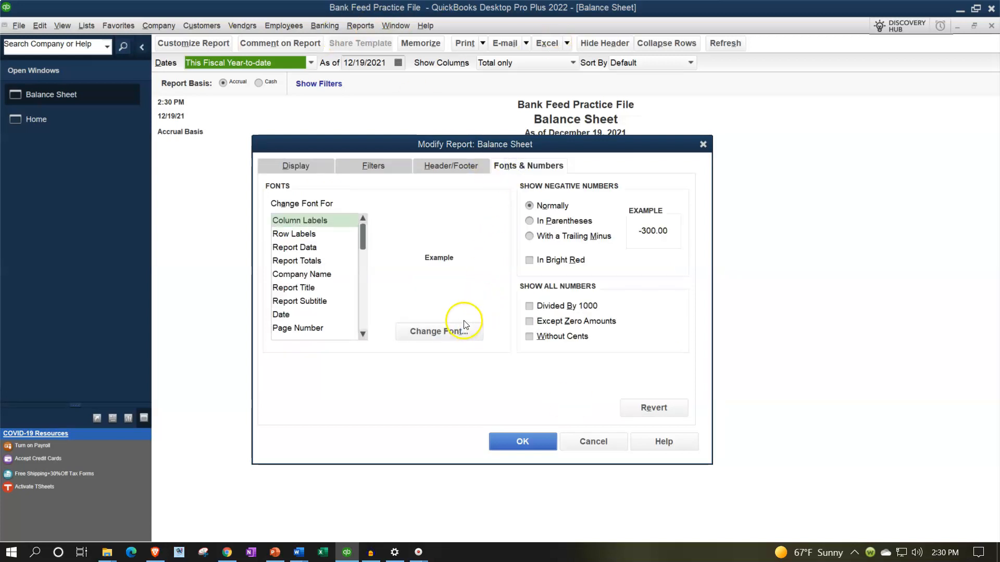
pyautogui.click(457, 296)
pyautogui.click(487, 244)
pyautogui.press('Return')
pyautogui.click(521, 440)
# Open the standard Profit & Loss report for the period 01/01/2021 to 12/31/2021.
pyautogui.click(360, 26)
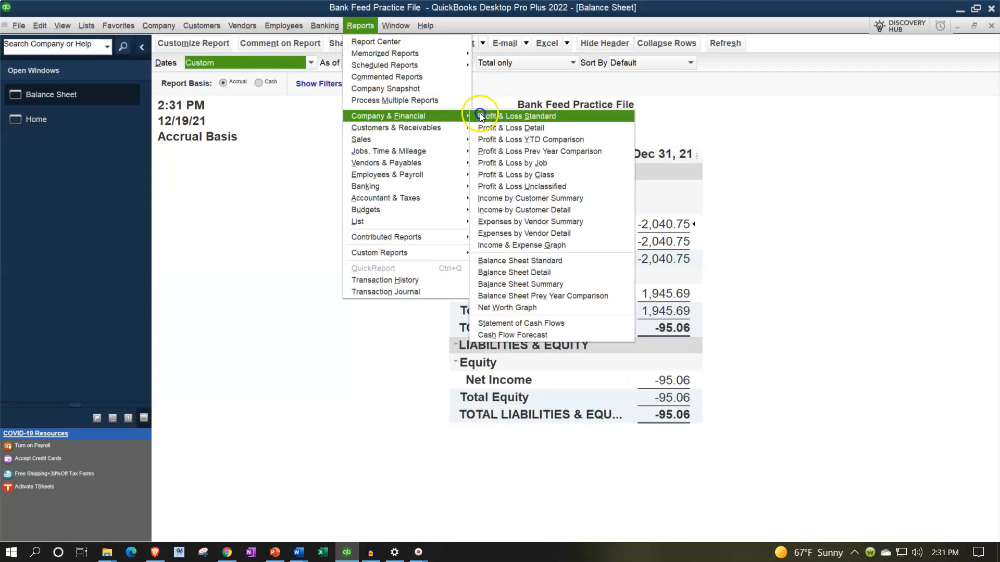
pyautogui.click(481, 115)
pyautogui.press('Tab')
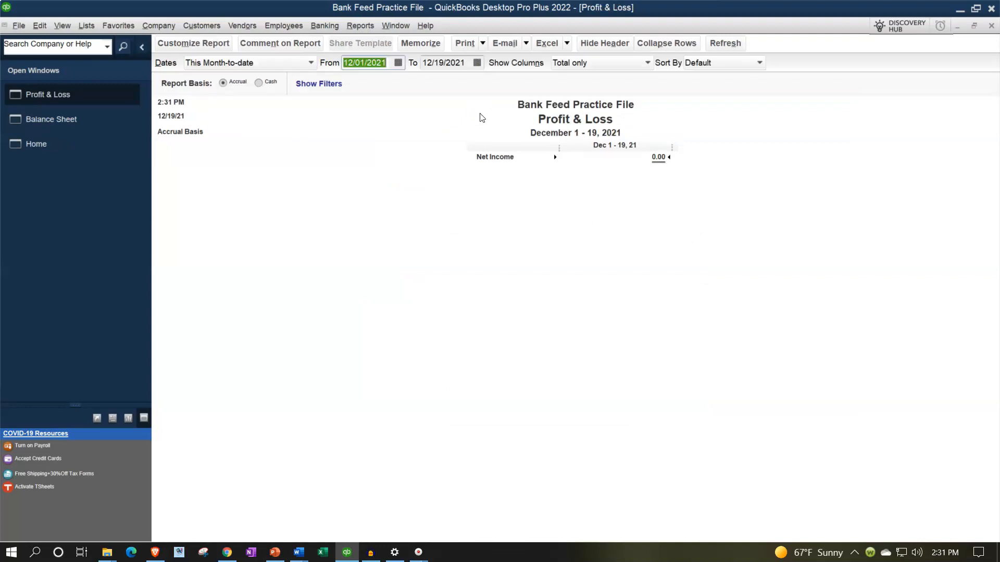
pyautogui.write('01/01/2021')
pyautogui.press('Tab')
pyautogui.write('12/31/2021')
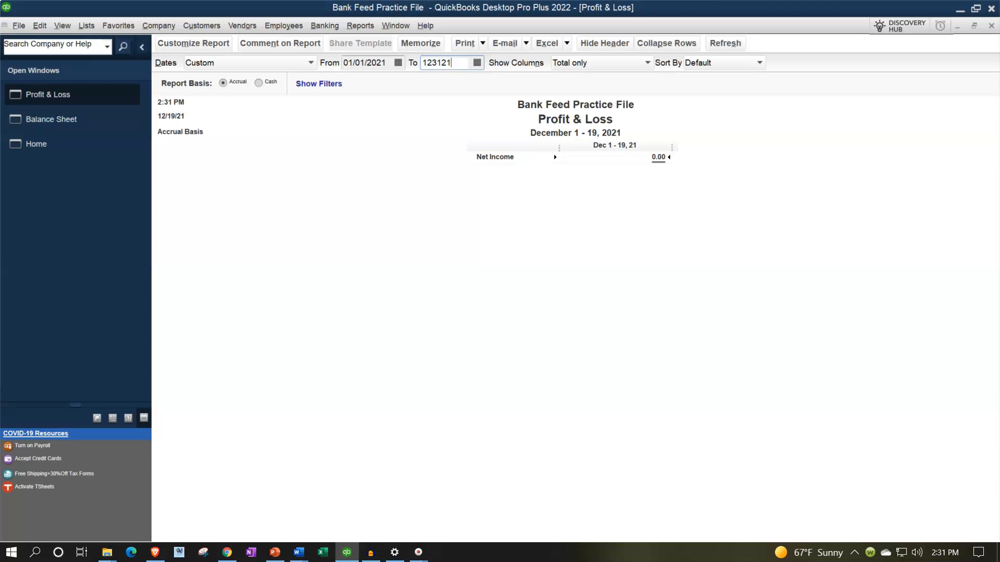
pyautogui.press('Tab')
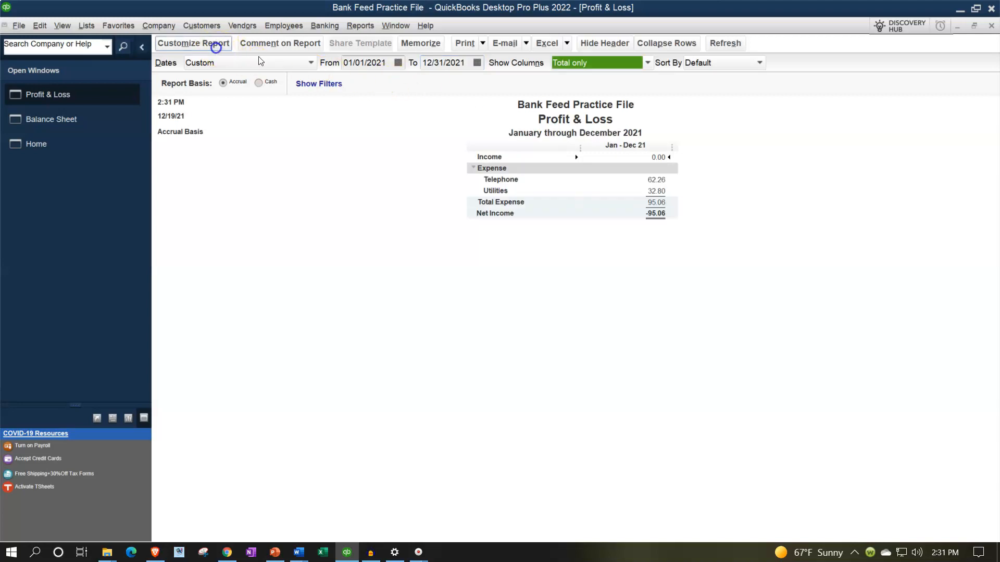
# Set the Profit & Loss report's column label font to size 14 and apply it to all related fonts.
pyautogui.click(218, 44)
pyautogui.click(496, 160)
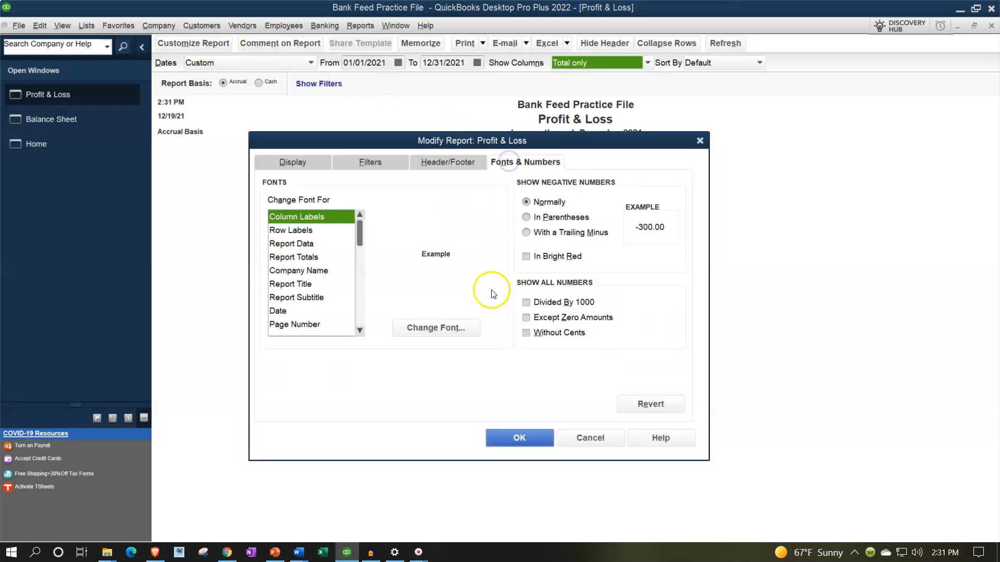
pyautogui.click(470, 329)
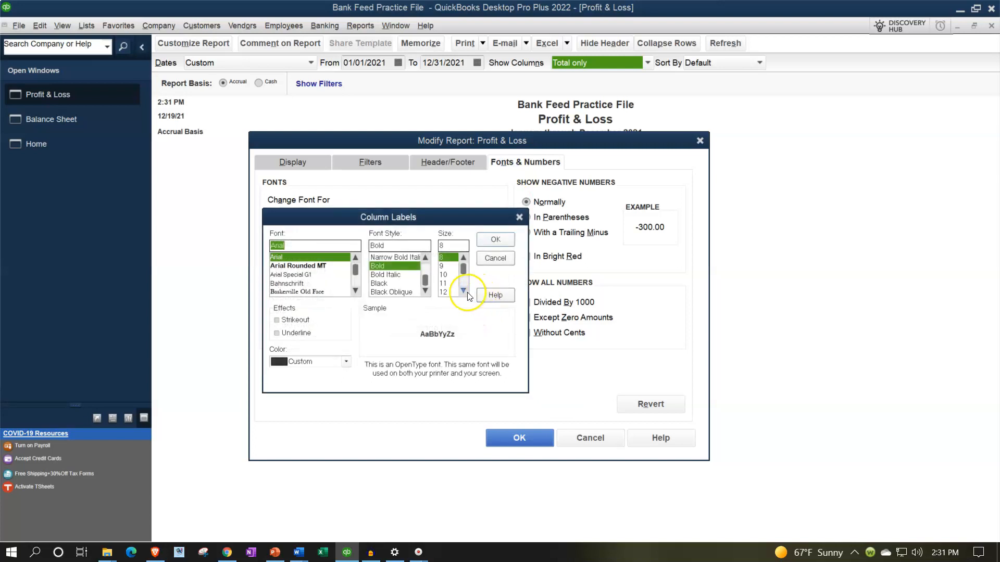
pyautogui.click(453, 292)
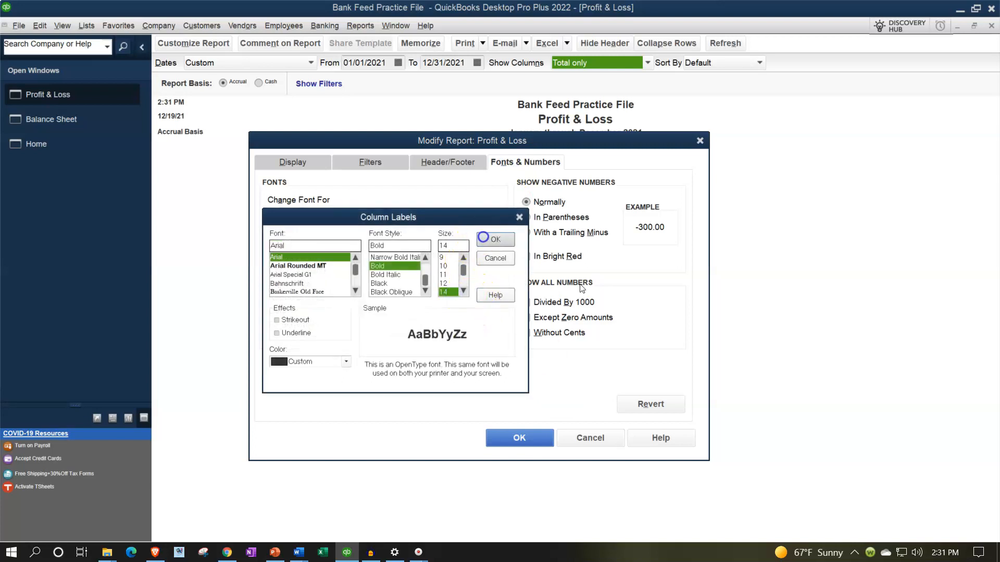
pyautogui.click(495, 239)
pyautogui.click(454, 166)
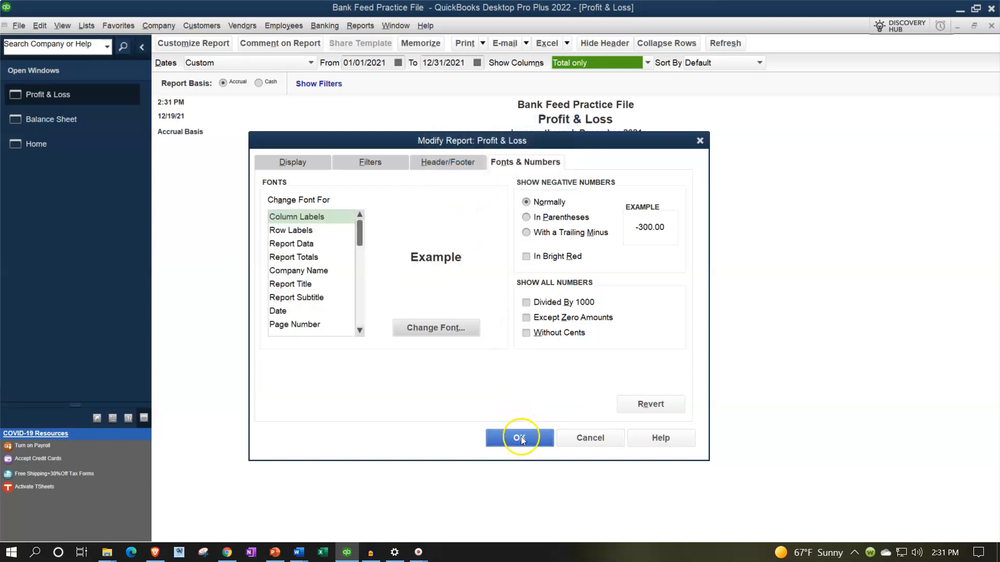
pyautogui.click(520, 437)
# Open the Trial Balance report for the period 01/01/2021 to 12/31/2021.
pyautogui.click(375, 23)
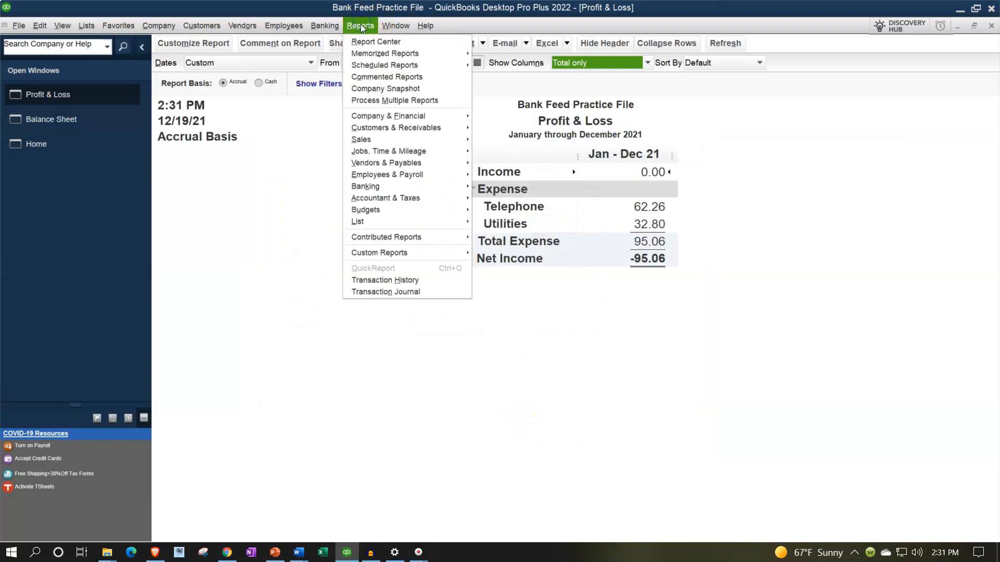
pyautogui.moveTo(440, 201)
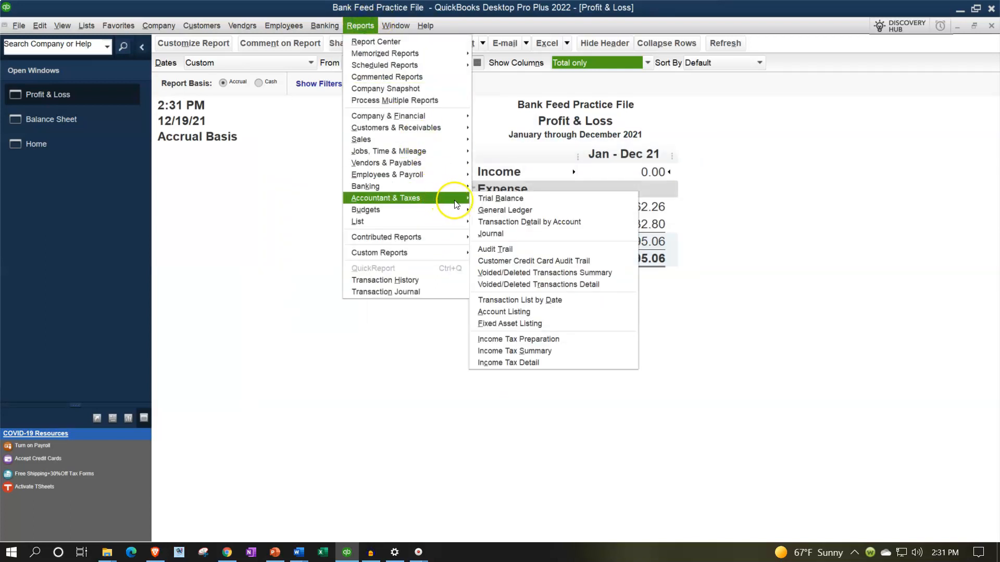
pyautogui.click(481, 201)
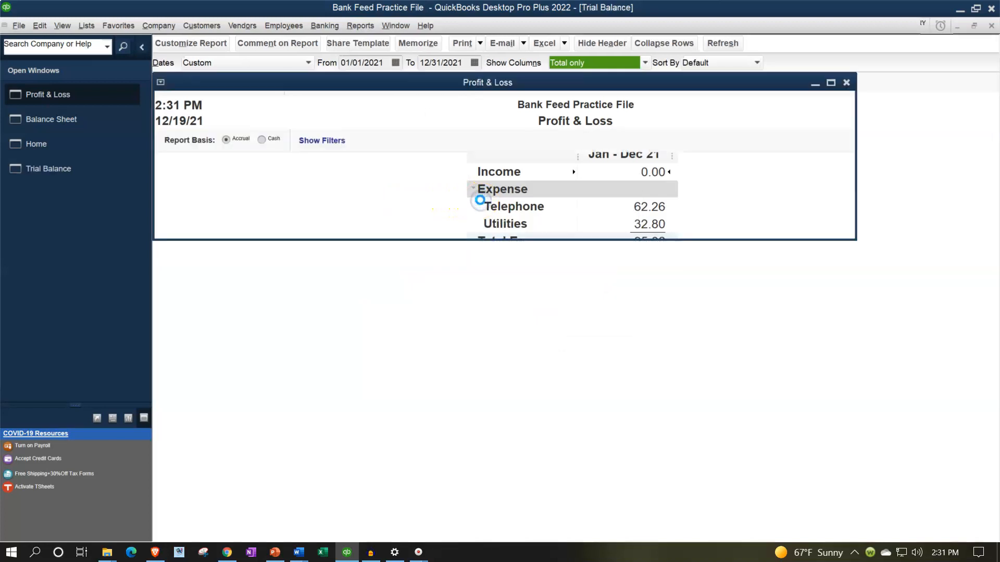
pyautogui.write('010121')
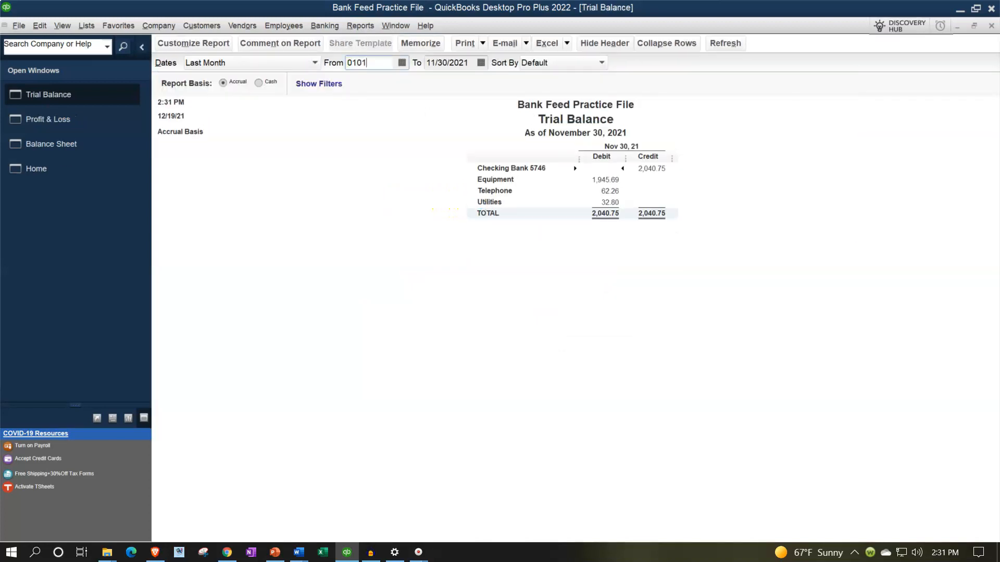
pyautogui.press('Tab')
pyautogui.write('123121')
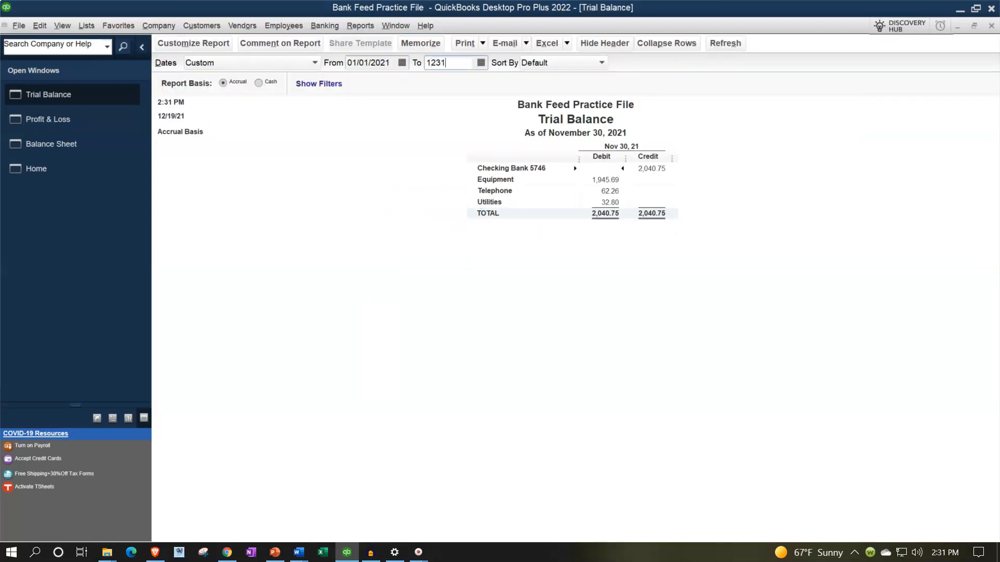
pyautogui.press('Tab')
# Set the Trial Balance report's column label font to size 14 and apply it to all related fonts.
pyautogui.click(226, 46)
pyautogui.click(523, 159)
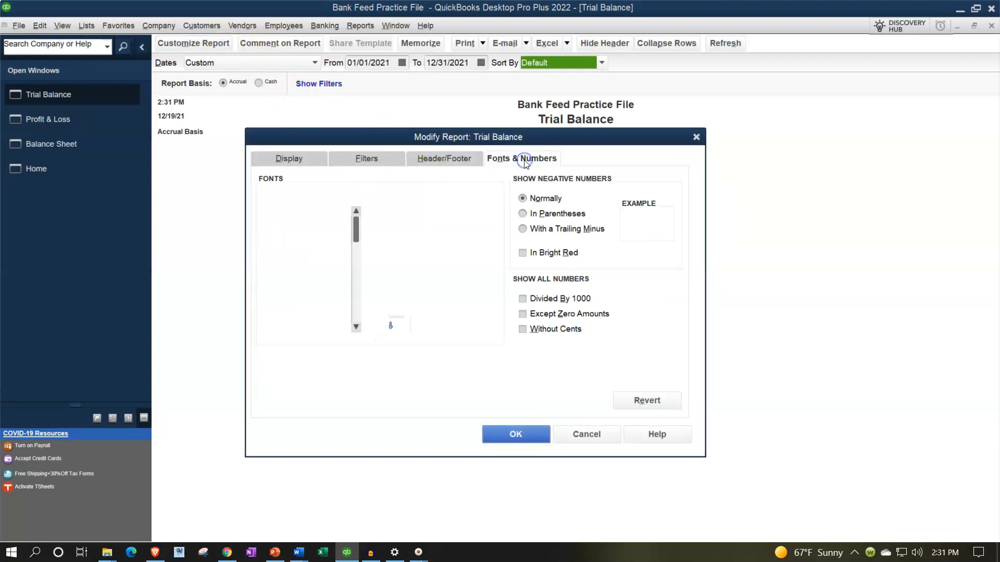
pyautogui.click(428, 327)
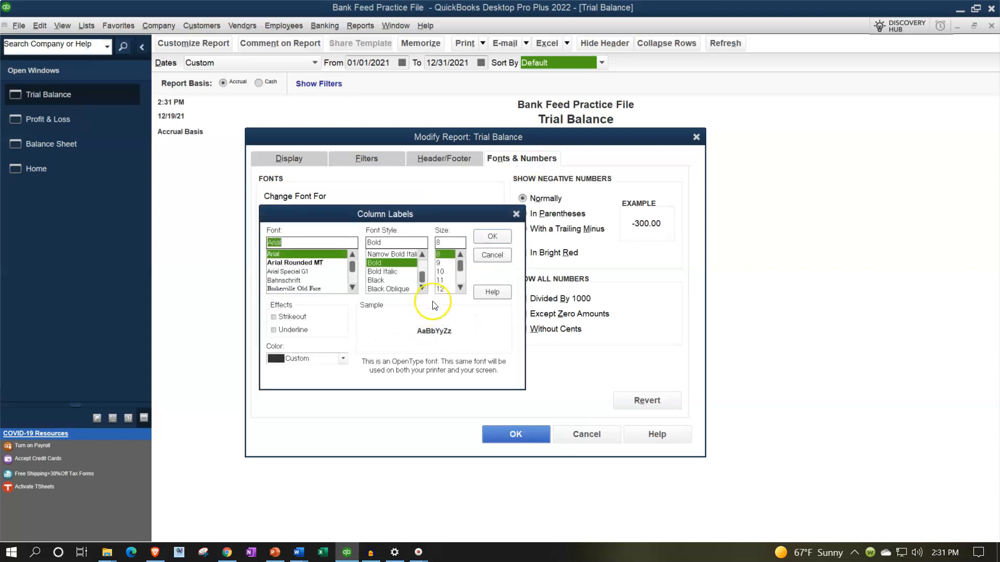
pyautogui.click(461, 286)
pyautogui.click(441, 285)
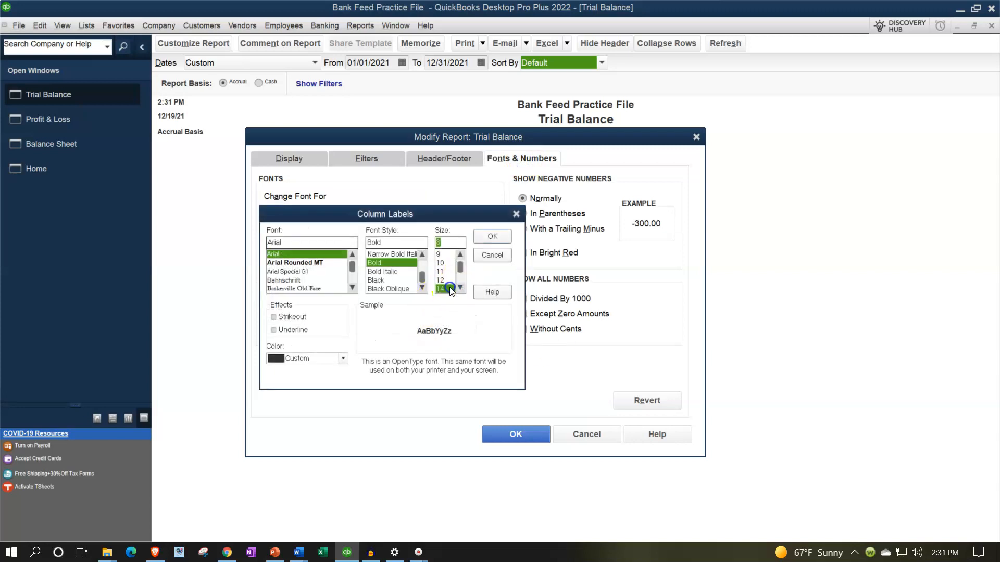
pyautogui.click(492, 238)
pyautogui.click(452, 167)
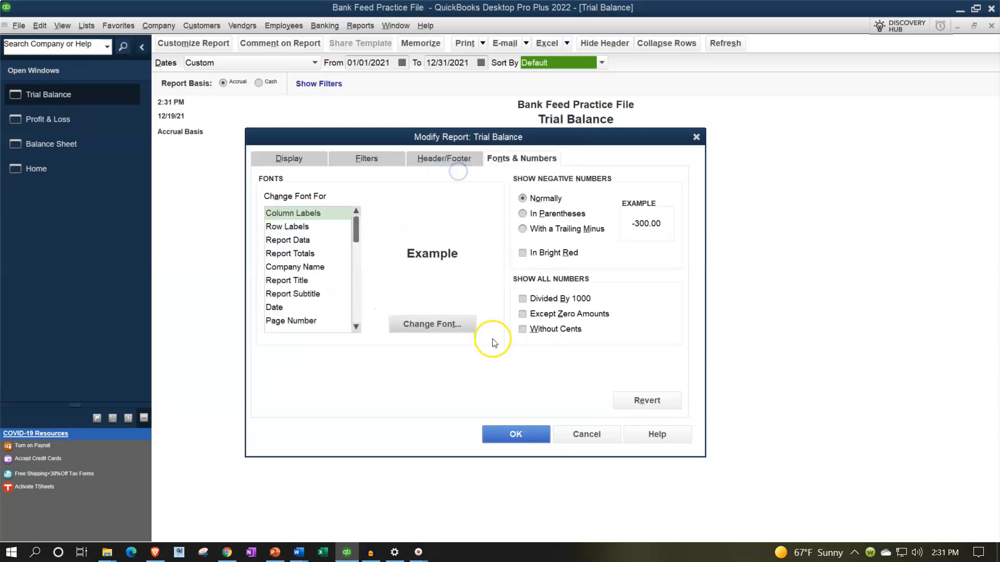
pyautogui.click(512, 435)
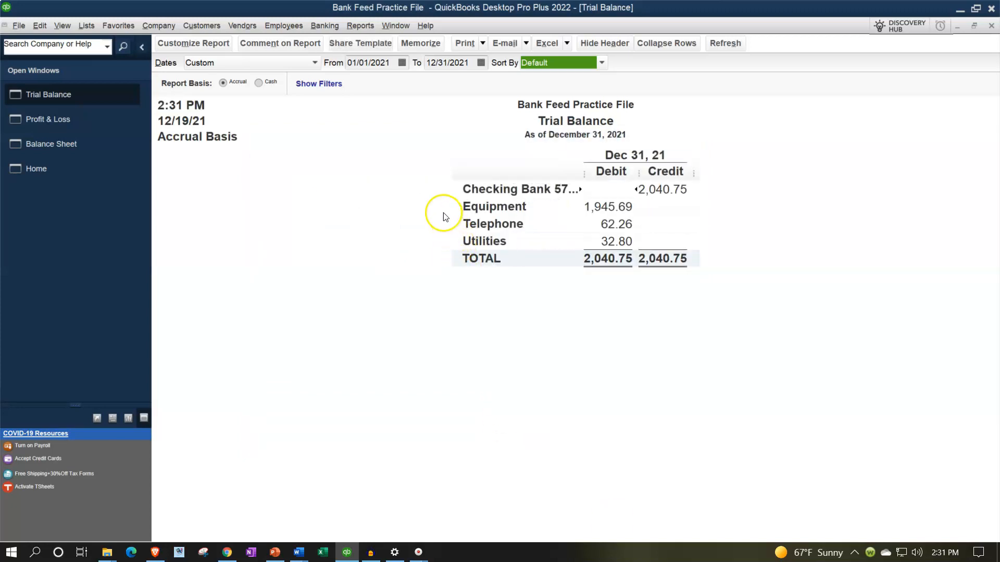
# Review the recognized and unrecognized Wells Fargo transactions in a maximized Bank Feeds Center and return to the Balance Sheet report.
pyautogui.click(325, 27)
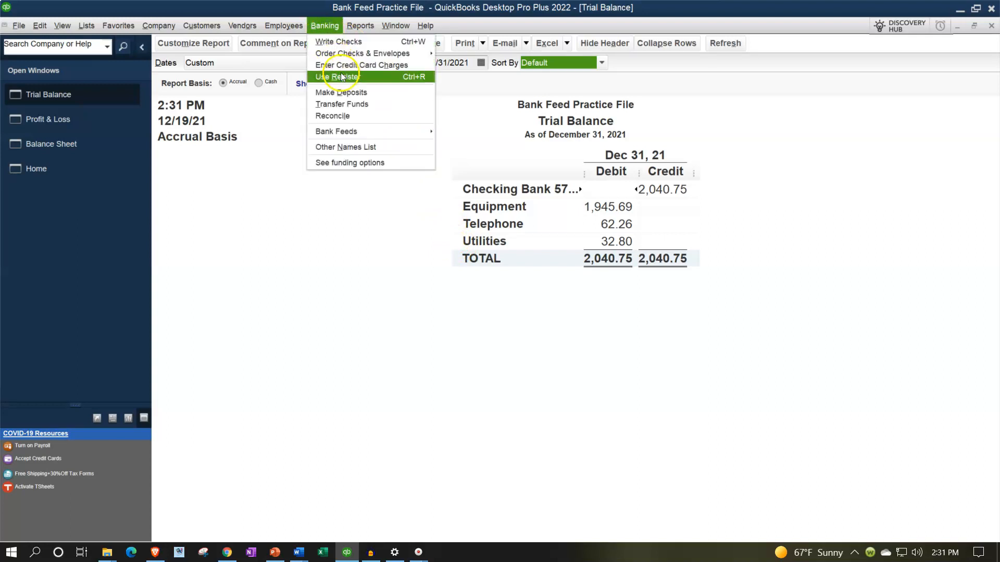
pyautogui.moveTo(434, 133)
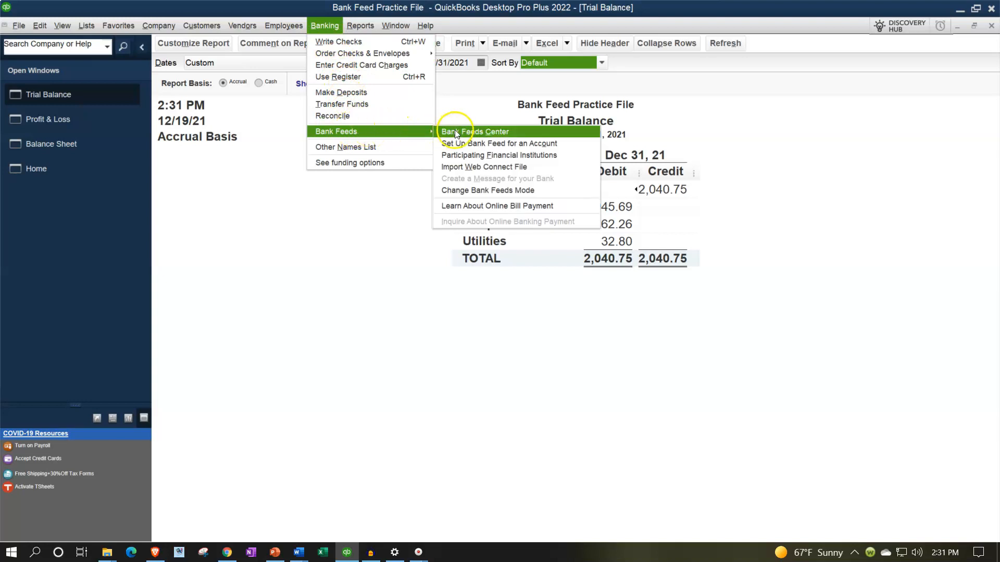
pyautogui.click(481, 137)
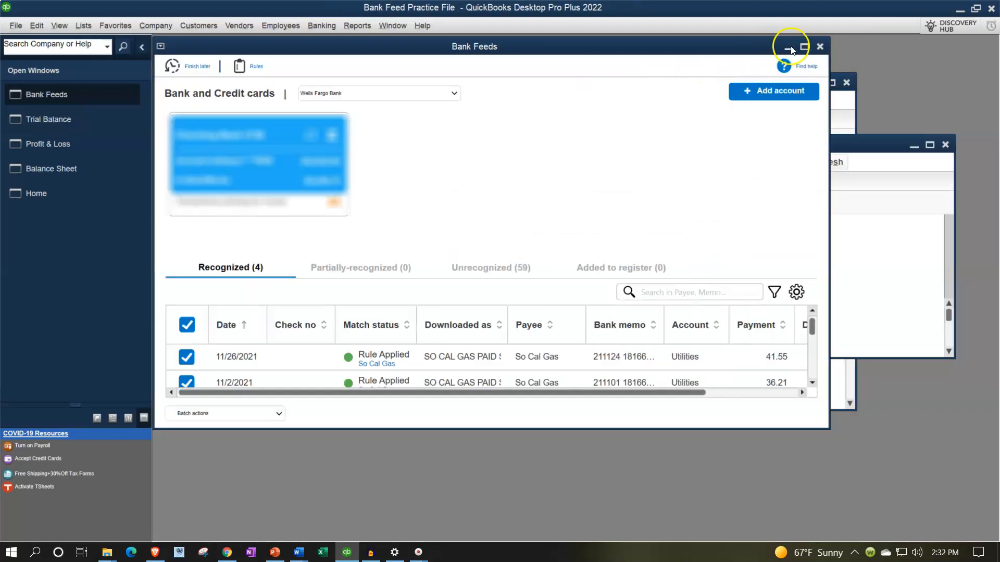
pyautogui.click(804, 49)
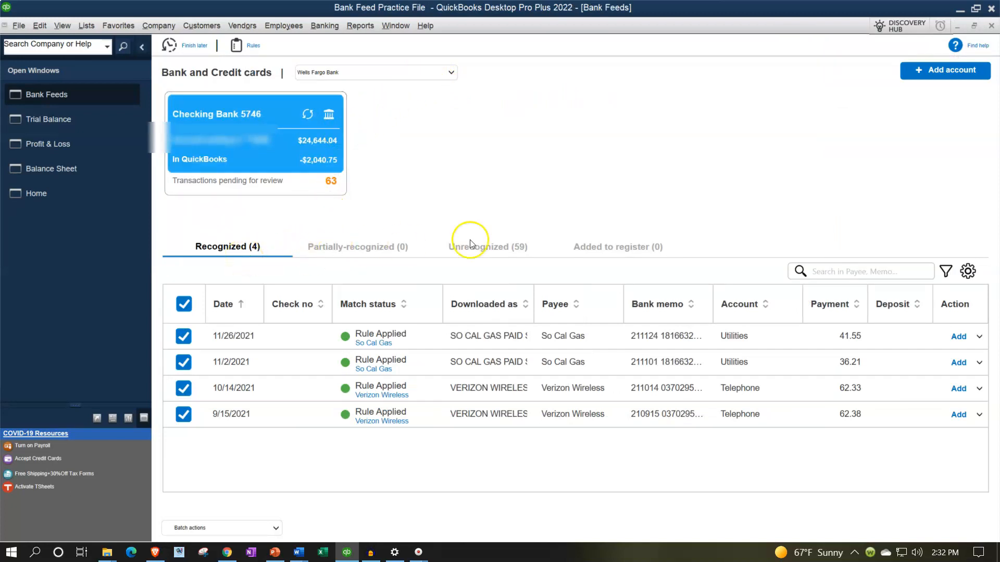
pyautogui.click(487, 246)
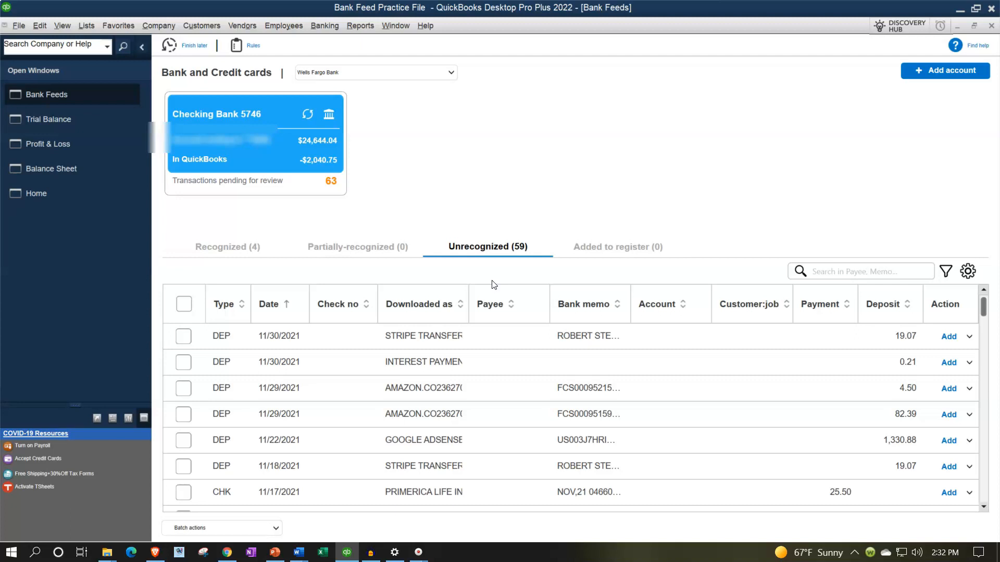
pyautogui.click(108, 172)
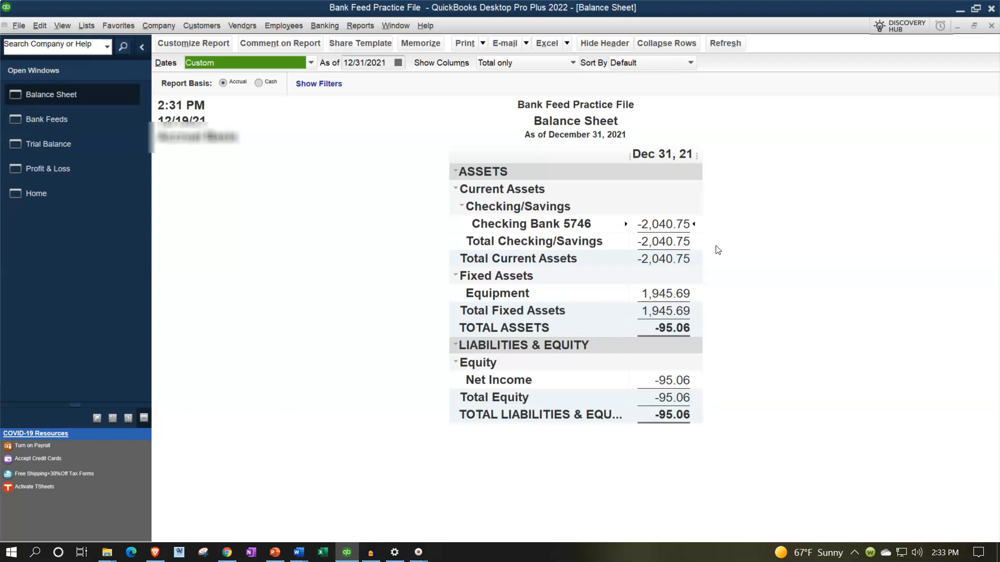
# Activate inventory and purchase orders in the company preferences for Items & Inventory.
pyautogui.click(40, 25)
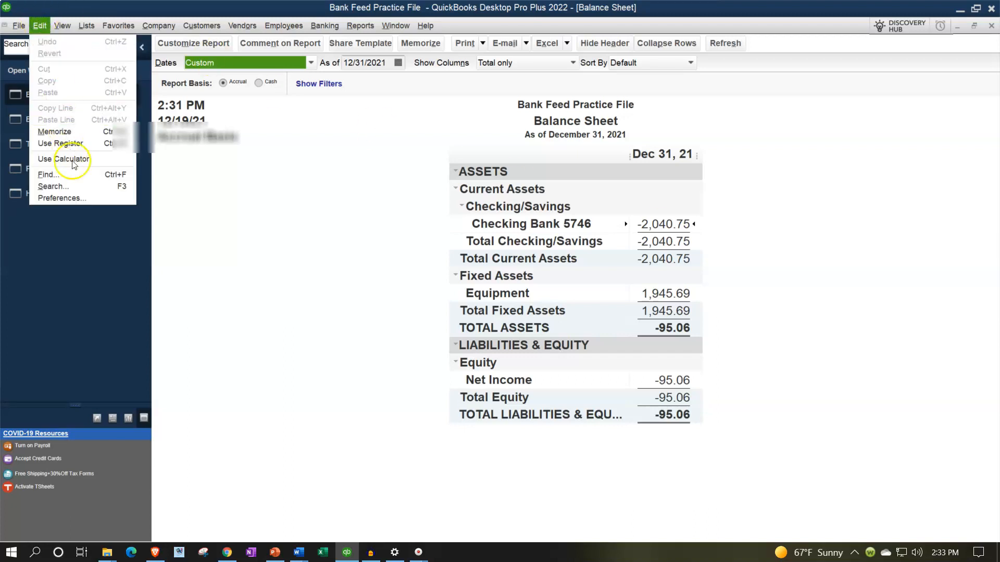
pyautogui.click(78, 199)
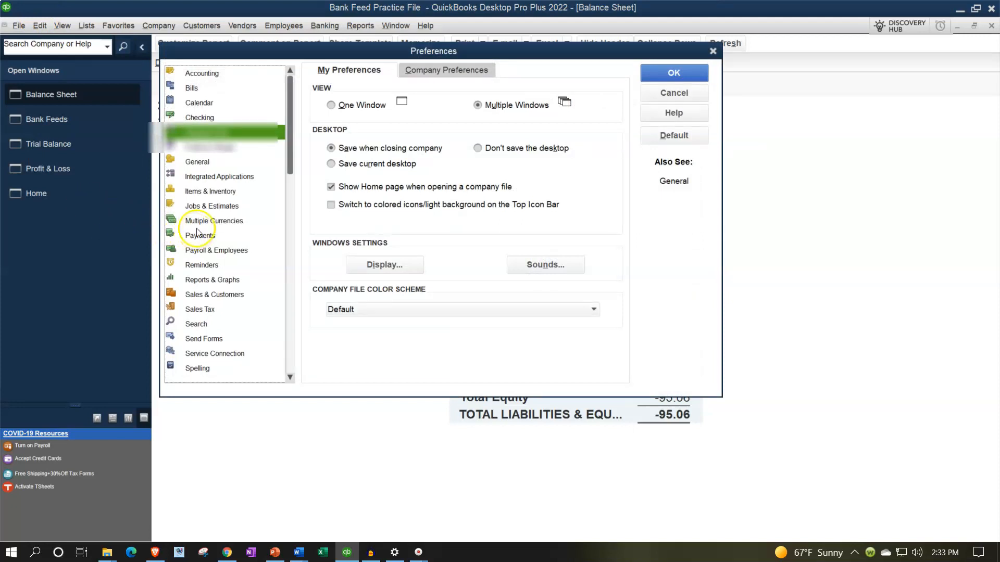
pyautogui.click(209, 190)
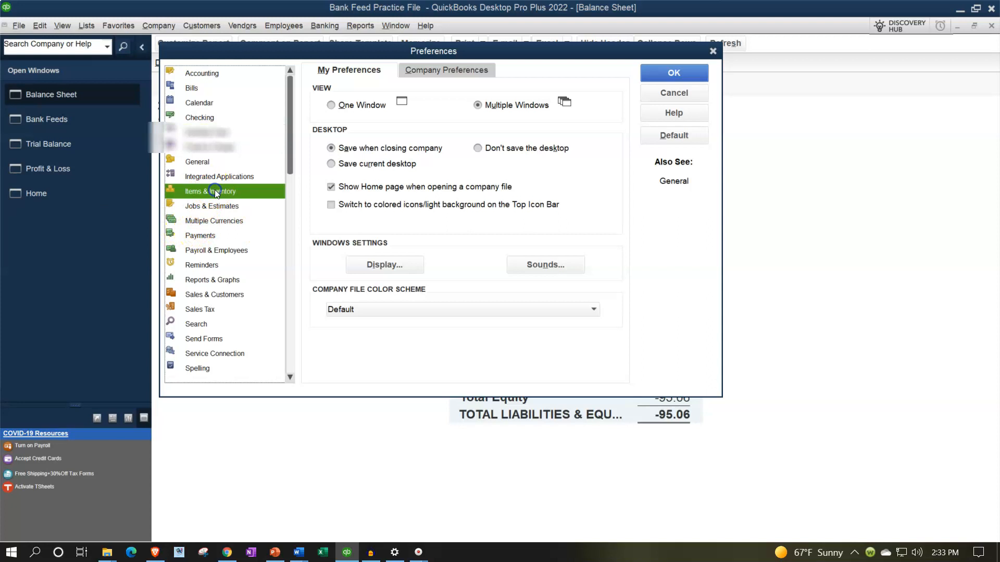
pyautogui.click(435, 70)
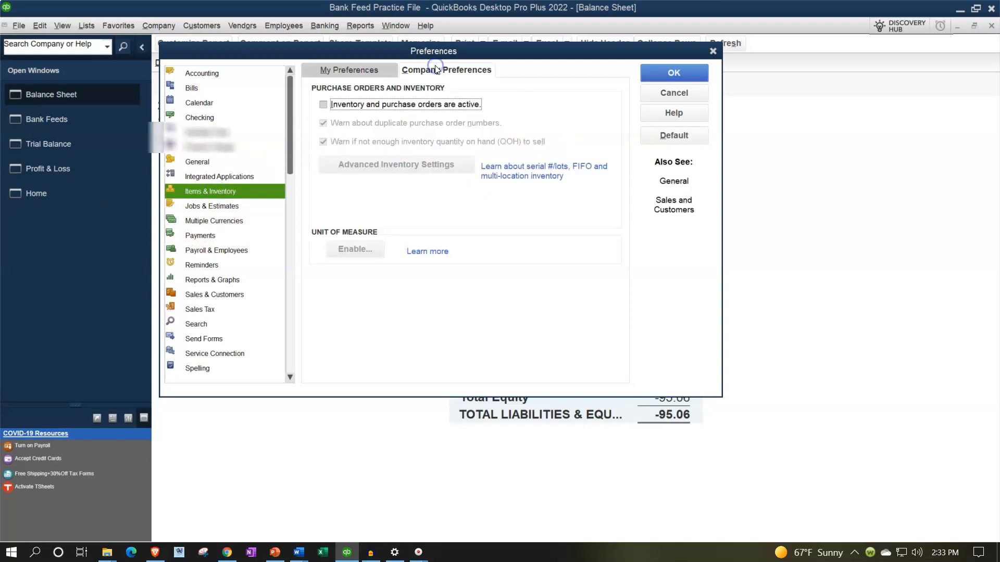
pyautogui.click(324, 106)
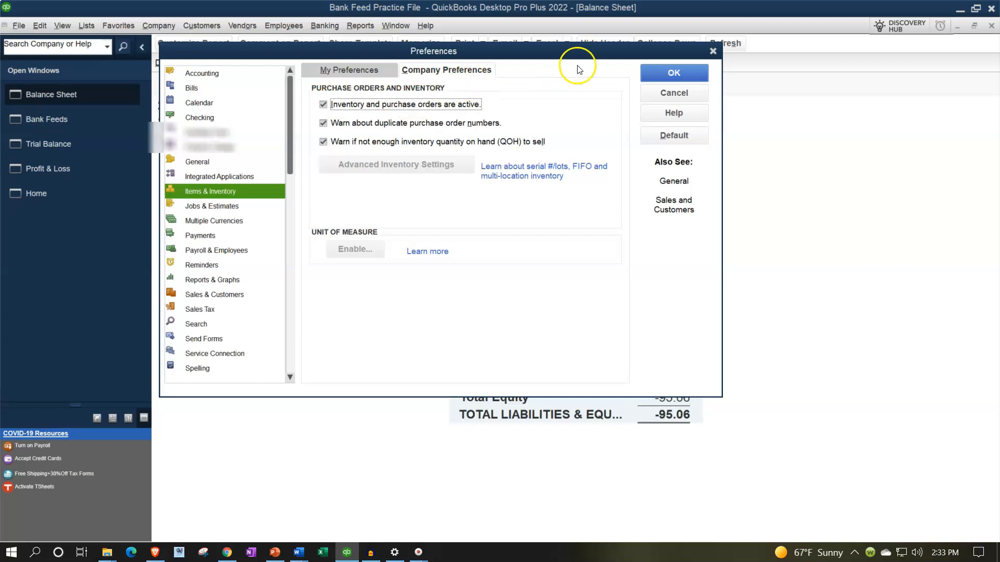
pyautogui.click(661, 68)
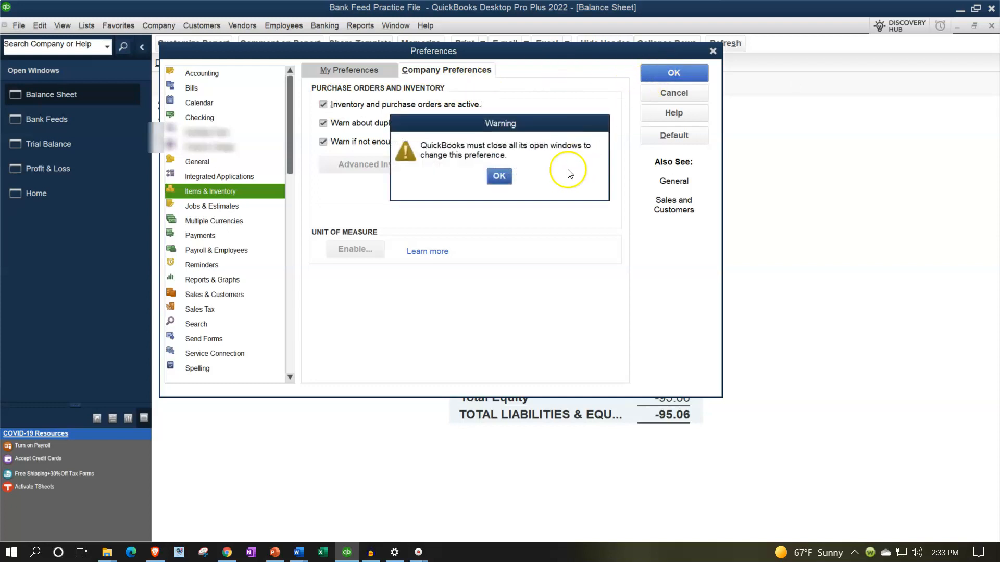
# Accept closing all open windows for the preference change, decline to memorize the modified reports, and close Preferences.
pyautogui.click(501, 177)
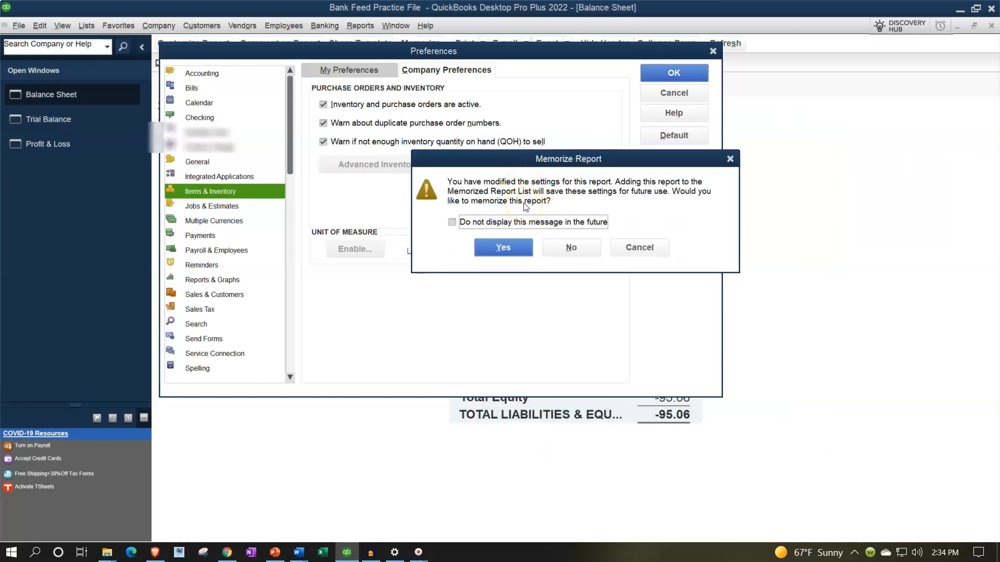
pyautogui.click(564, 245)
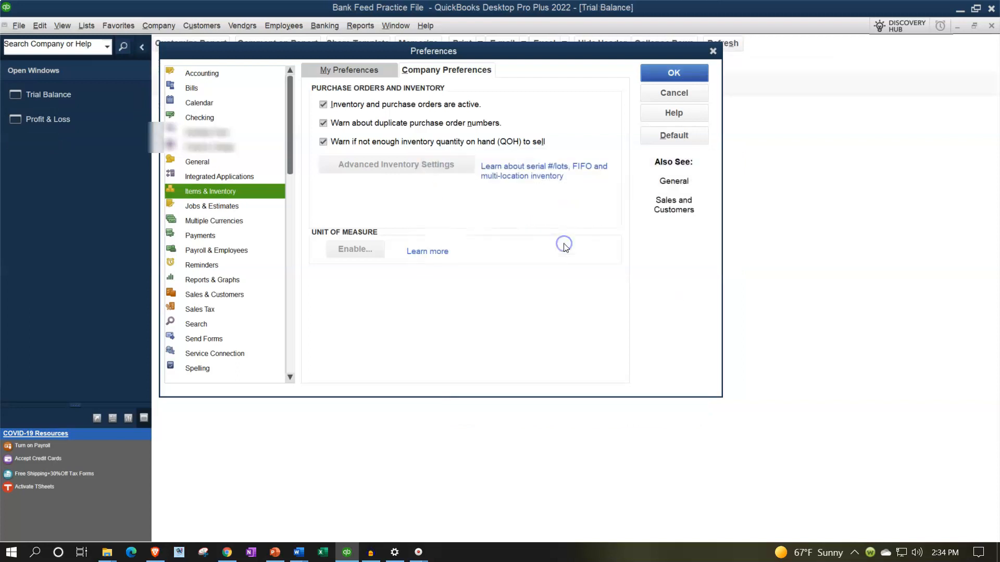
pyautogui.click(565, 246)
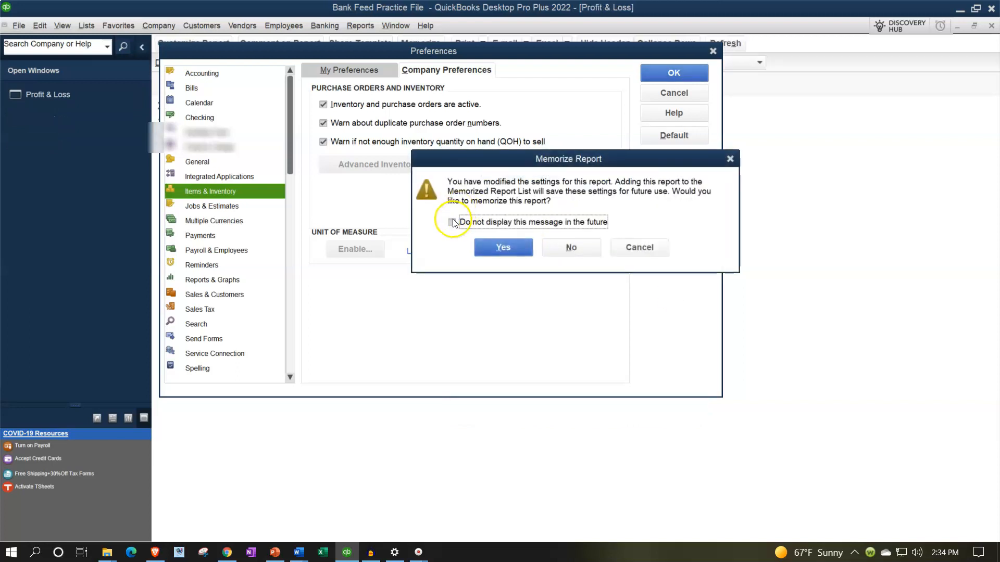
pyautogui.click(560, 248)
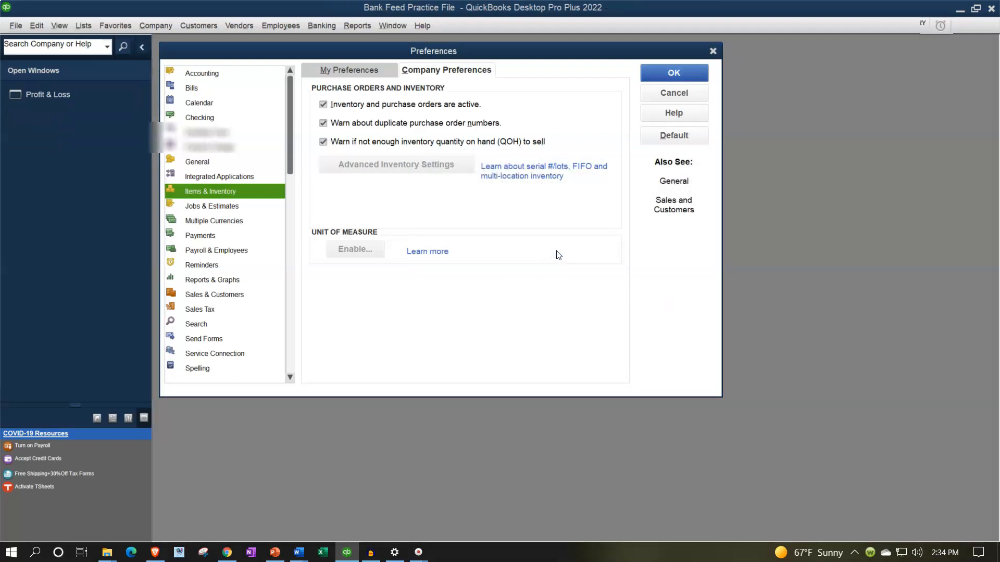
pyautogui.click(713, 54)
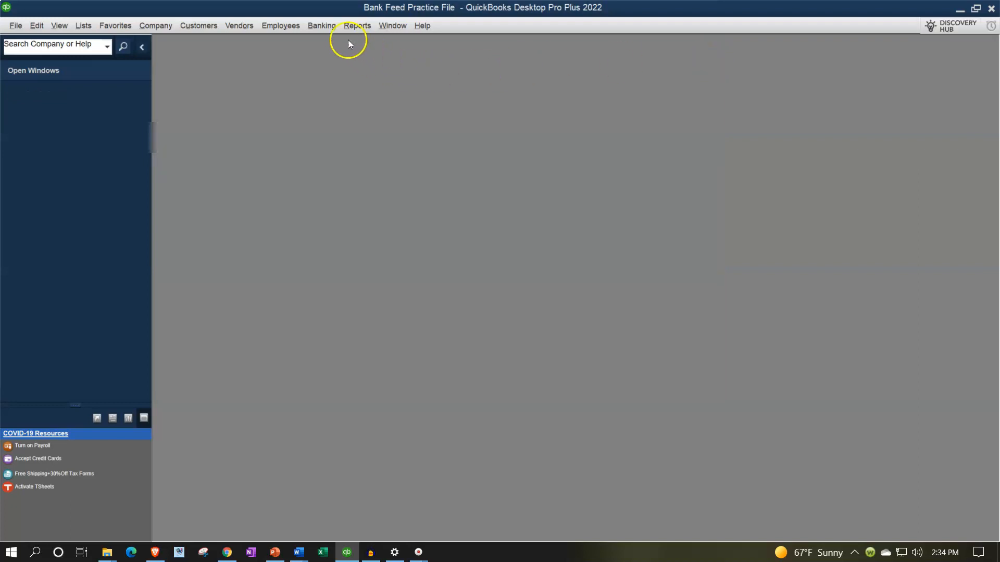
# Open the company Home Page and maximize its window.
pyautogui.click(168, 24)
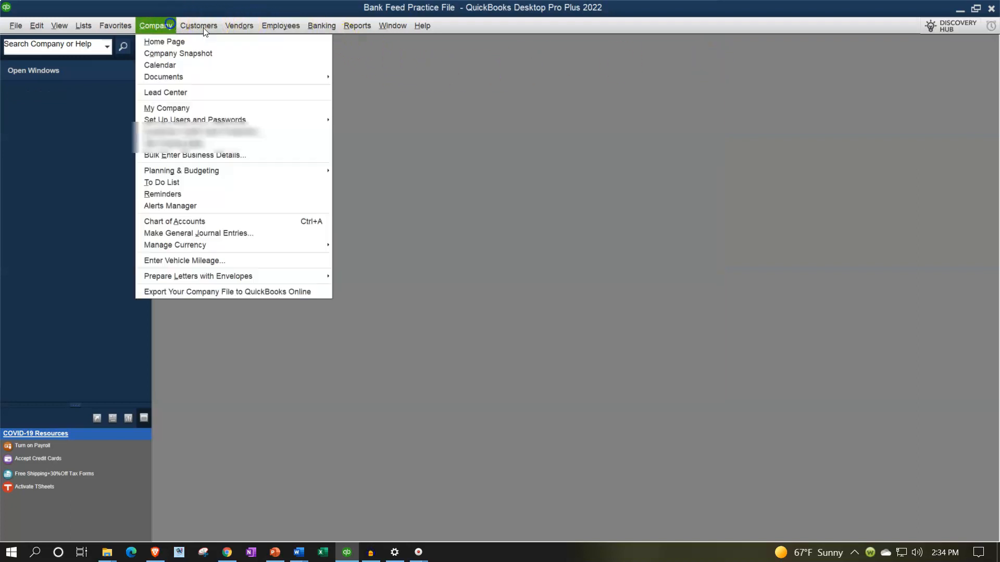
pyautogui.click(171, 42)
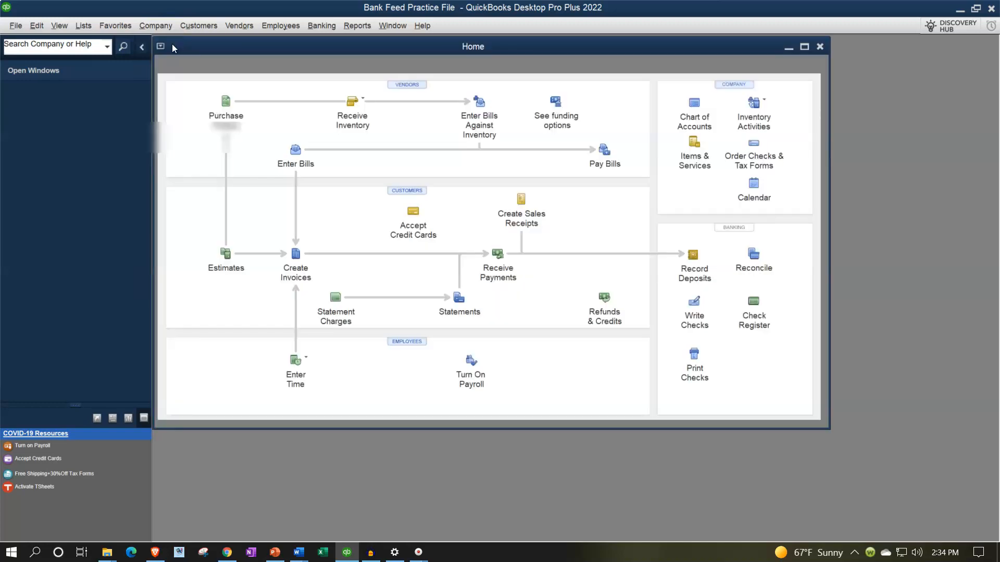
pyautogui.click(805, 46)
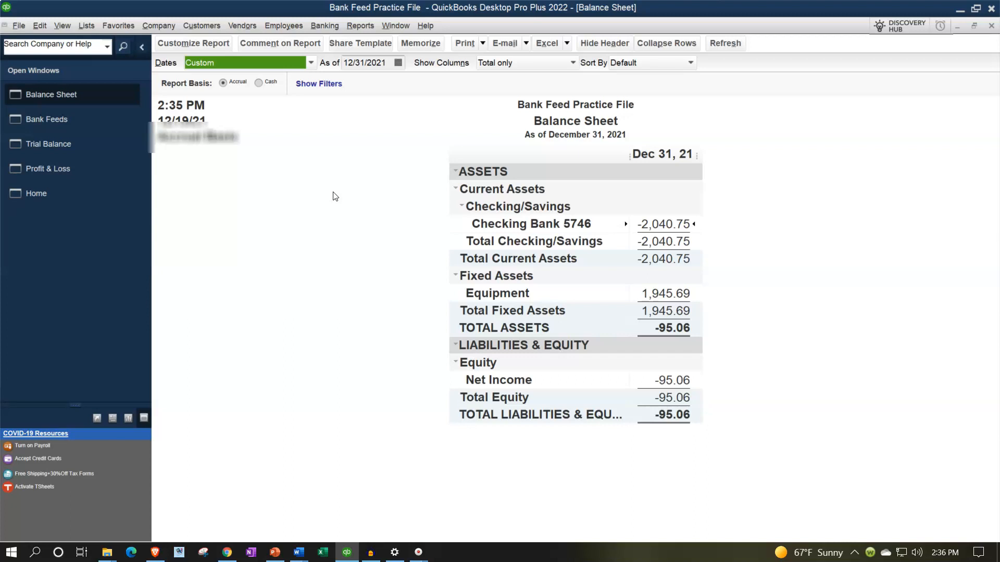
# Return to the Home page and look through the available inventory reports without opening one.
pyautogui.click(56, 198)
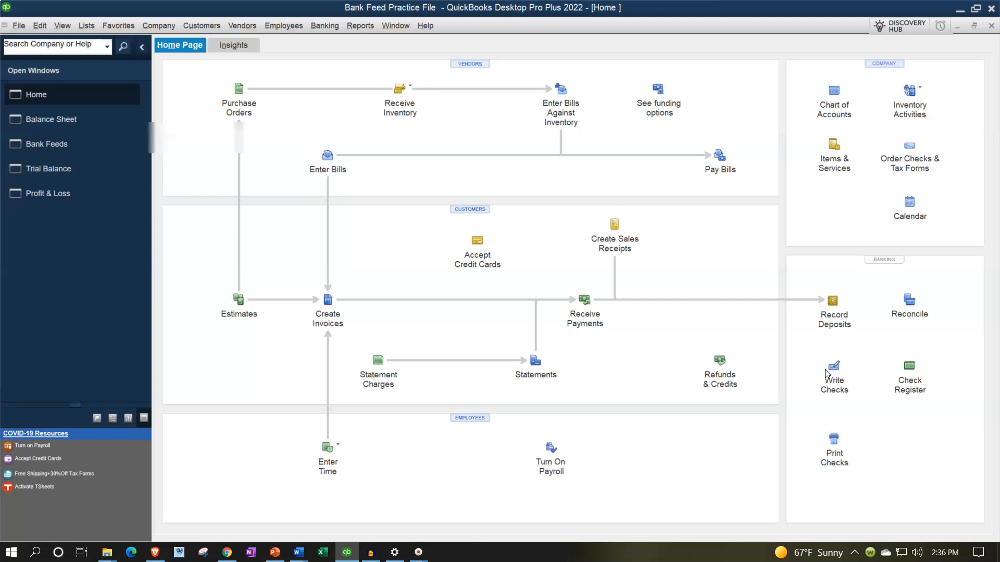
pyautogui.click(365, 28)
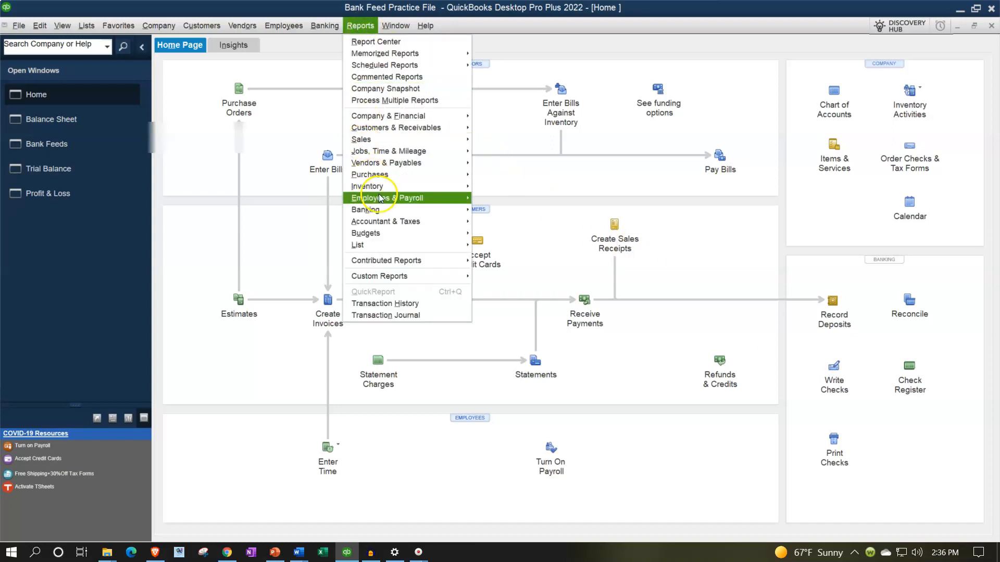
pyautogui.moveTo(380, 186)
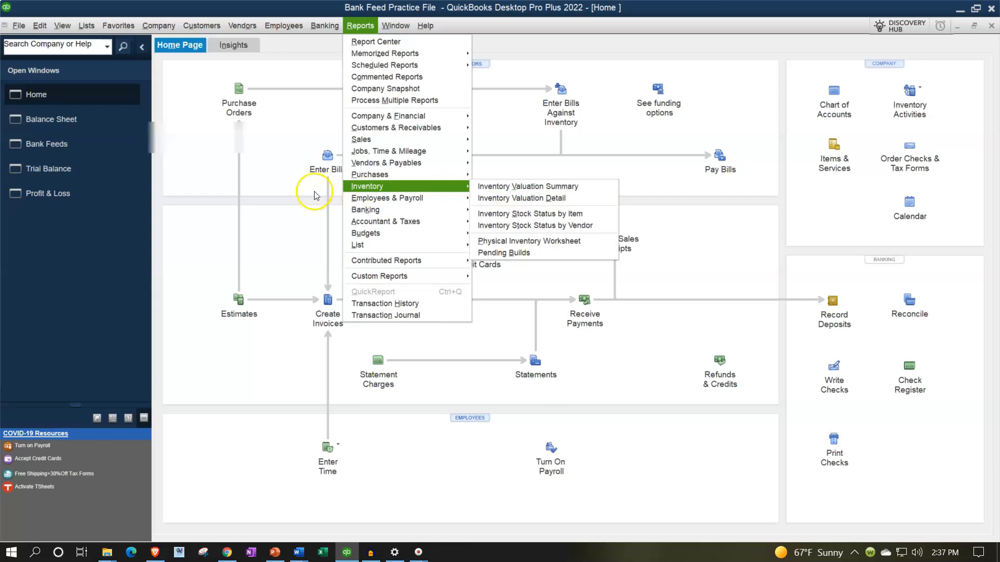
pyautogui.click(223, 226)
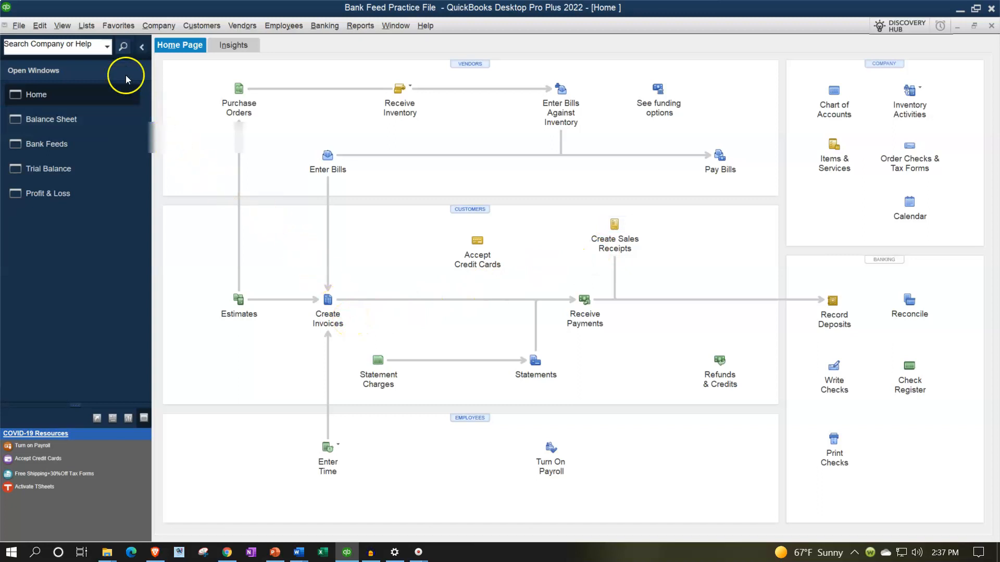
# Look at the Item List and close it, and review the Balance Sheet report before returning to the Home page.
pyautogui.click(88, 31)
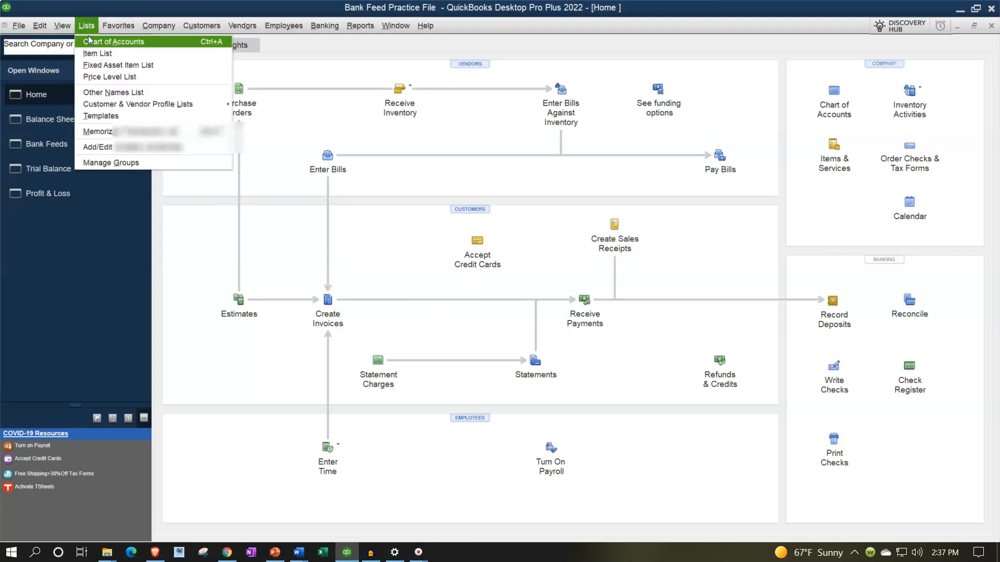
pyautogui.click(89, 54)
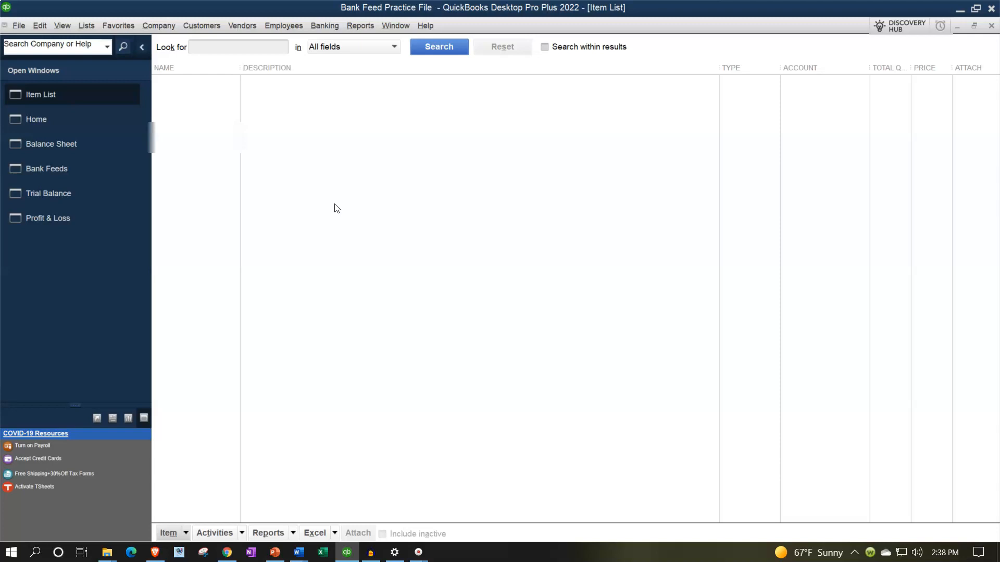
pyautogui.click(991, 26)
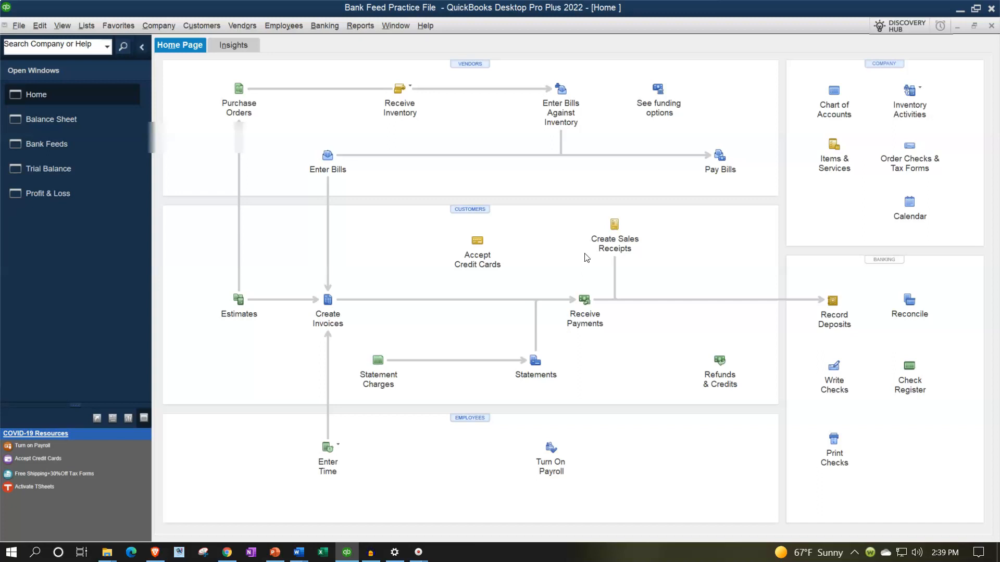
pyautogui.click(77, 126)
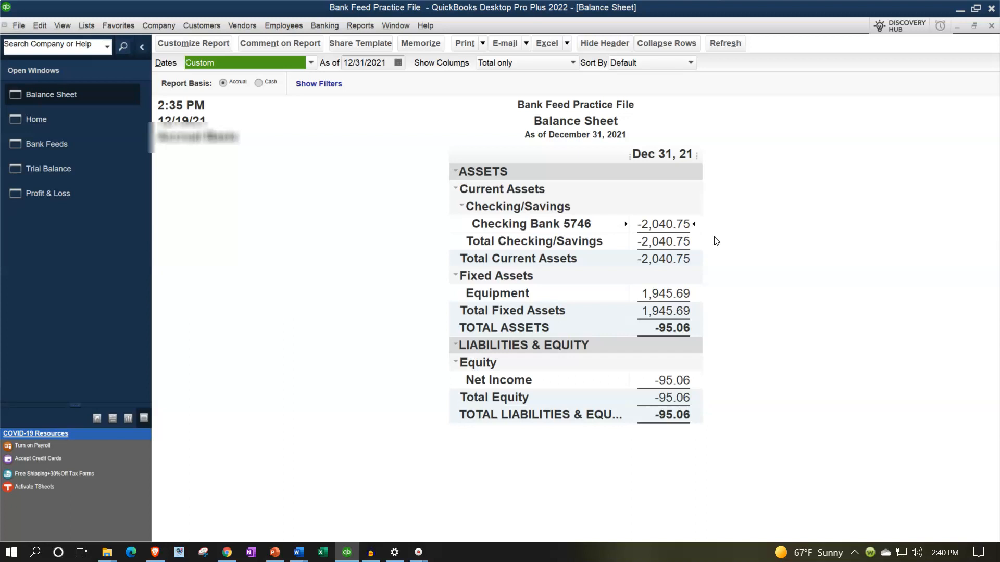
pyautogui.click(24, 121)
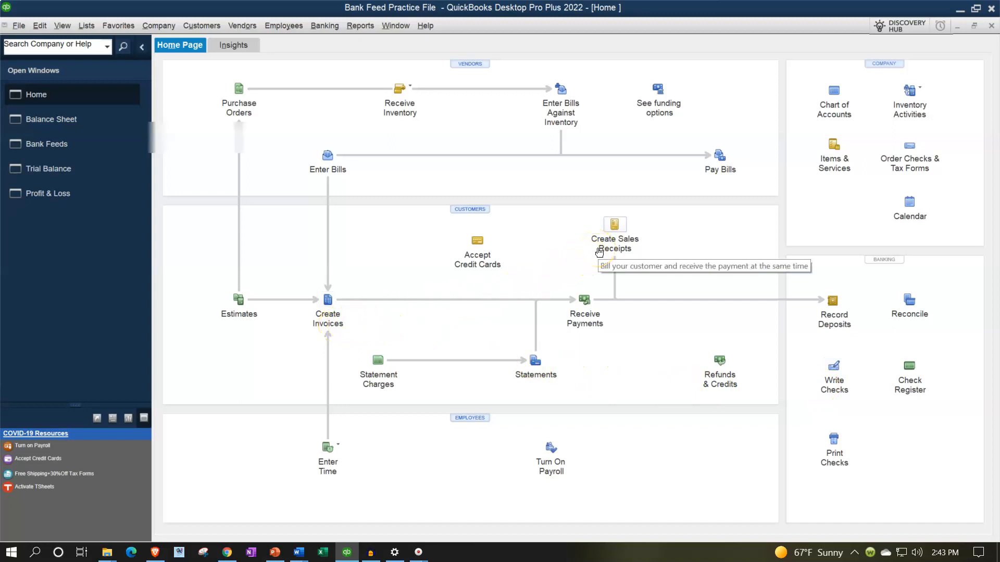
# Collapse the Open Windows list in Bank Feeds and filter the unrecognized Wells Fargo transactions to type CHK.
pyautogui.click(52, 153)
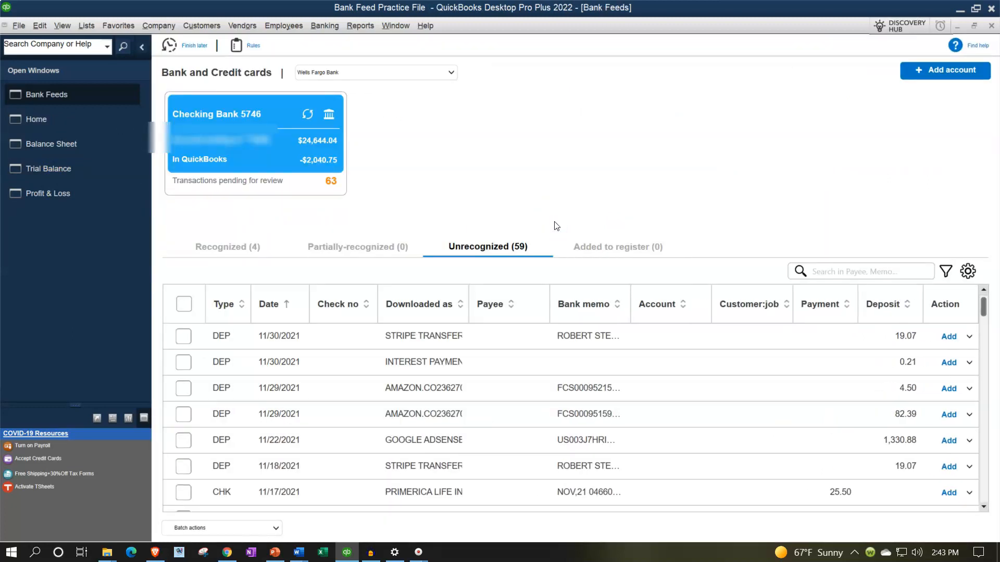
pyautogui.click(142, 47)
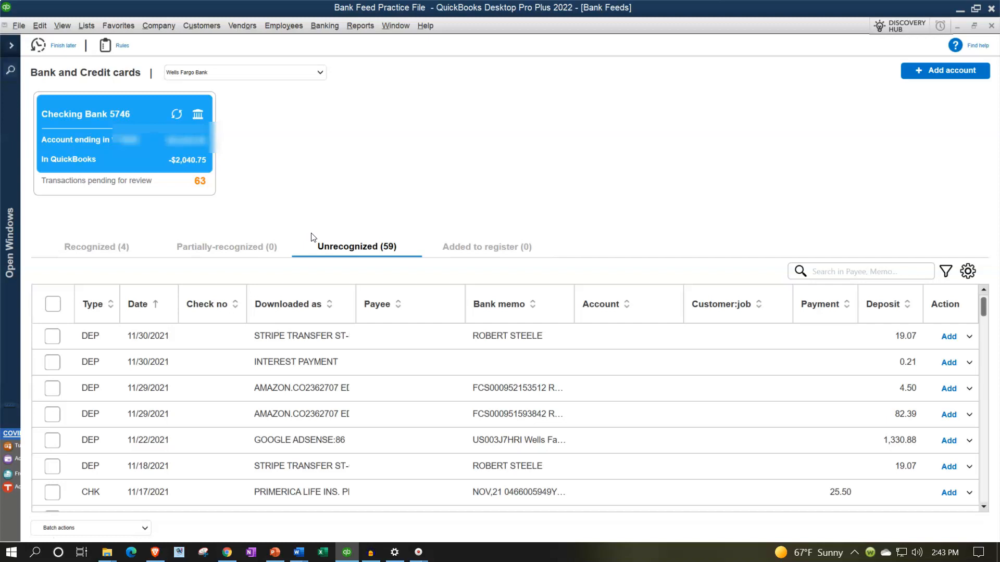
pyautogui.click(944, 274)
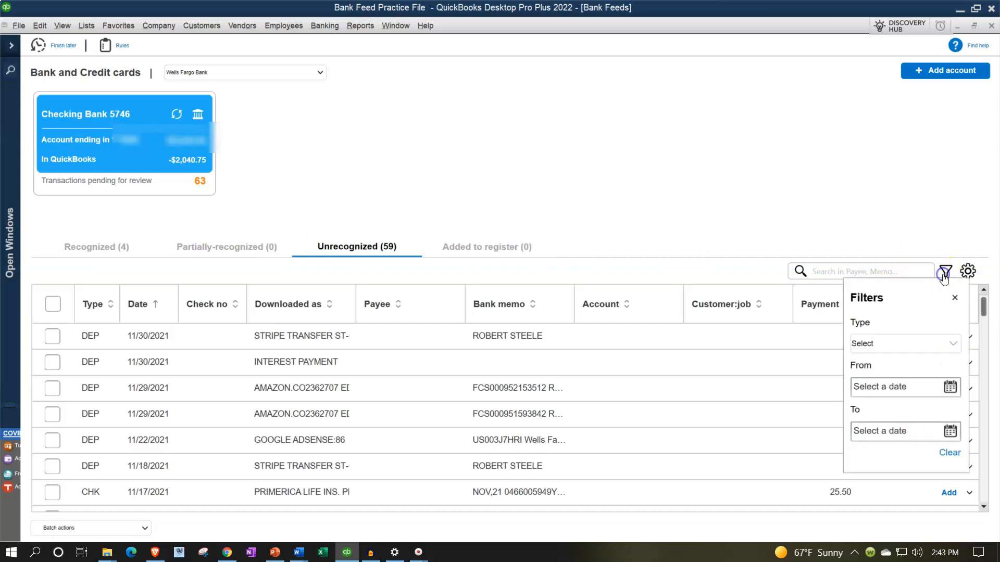
pyautogui.click(938, 342)
pyautogui.click(876, 362)
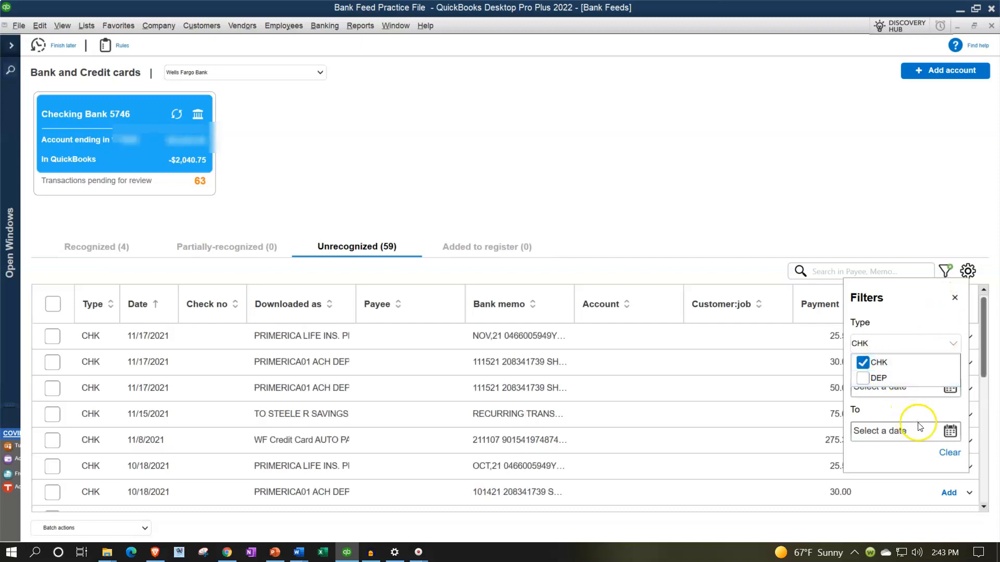
pyautogui.click(953, 297)
pyautogui.click(956, 298)
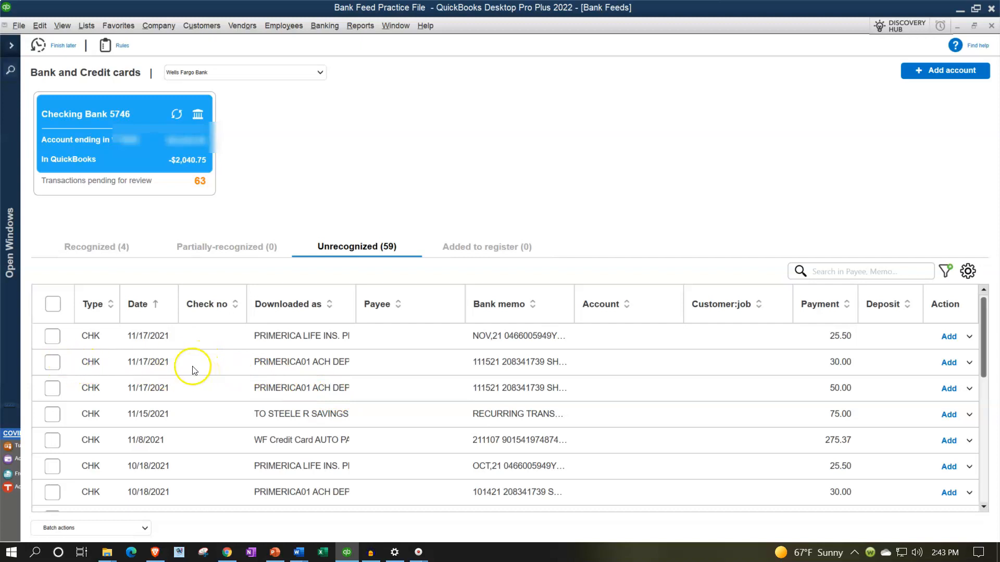
# Enter Primerica as payee of the 30.00 payment dated 11/17/2021 and quick-add it to the Name list as a vendor.
pyautogui.click(394, 365)
pyautogui.write('Primeria')
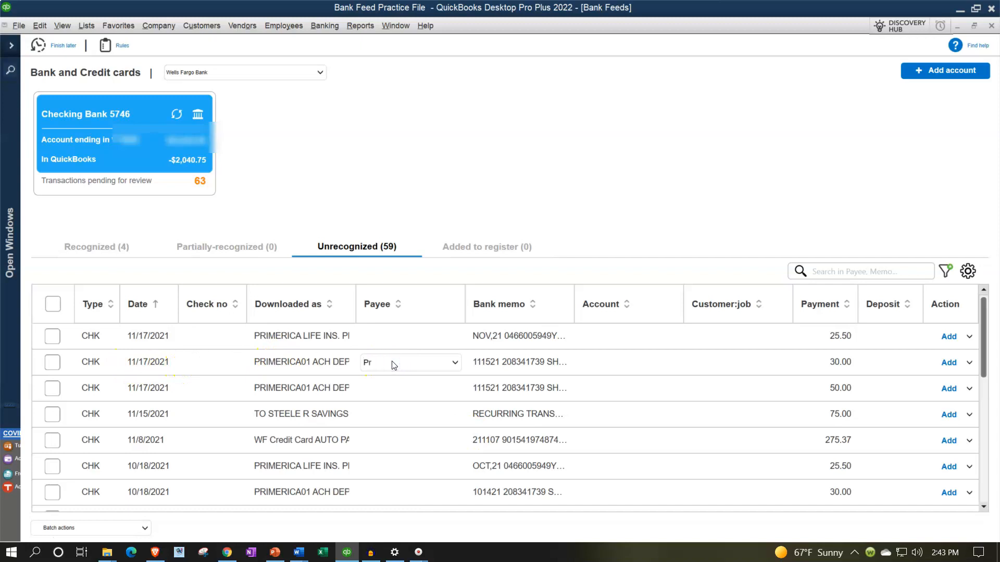
pyautogui.press('BackSpace')
pyautogui.press('BackSpace')
pyautogui.press('BackSpace')
pyautogui.press('BackSpace')
pyautogui.press('BackSpace')
pyautogui.press('BackSpace')
pyautogui.press('BackSpace')
pyautogui.write('rimerica')
pyautogui.press('Tab')
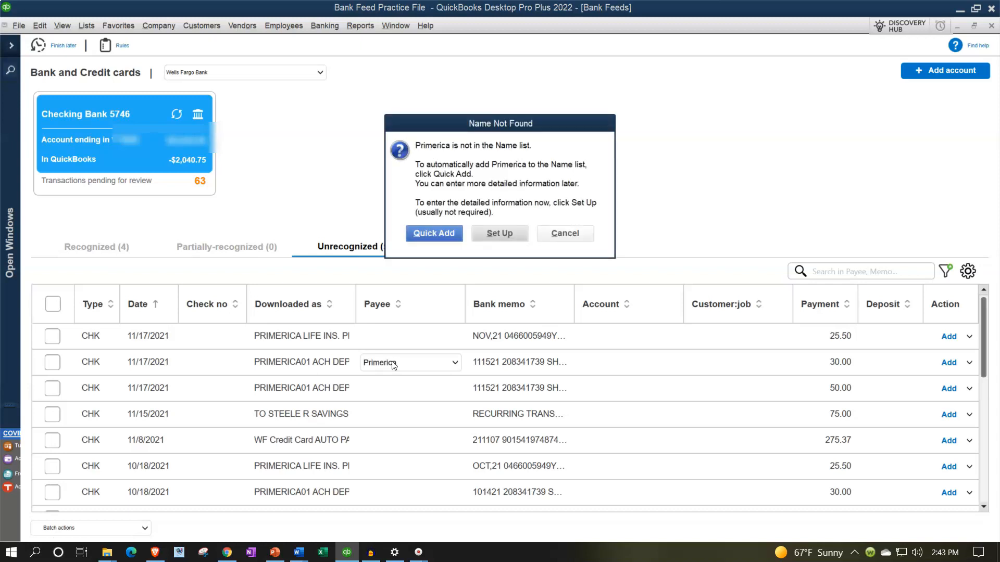
pyautogui.click(436, 233)
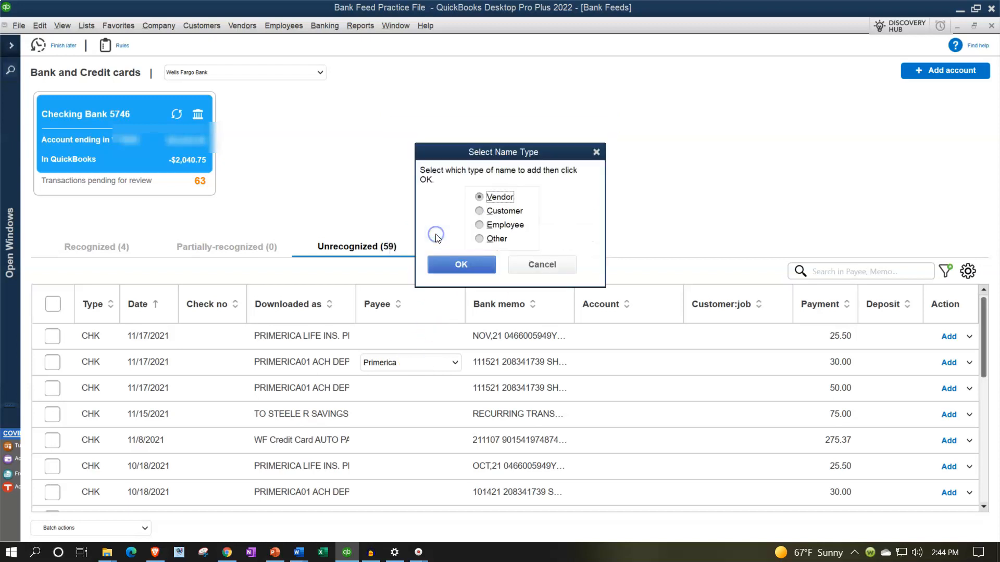
pyautogui.click(471, 266)
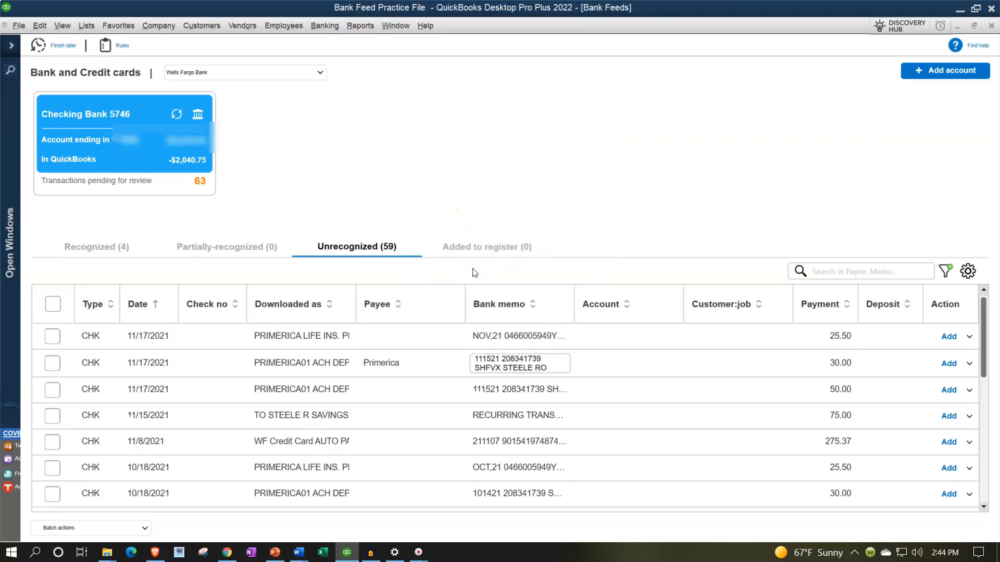
# Assign the 30.00 Primerica payment to a new account named Cost of Goods Sold, set up with account type Cost of Goods Sold.
pyautogui.press('Tab')
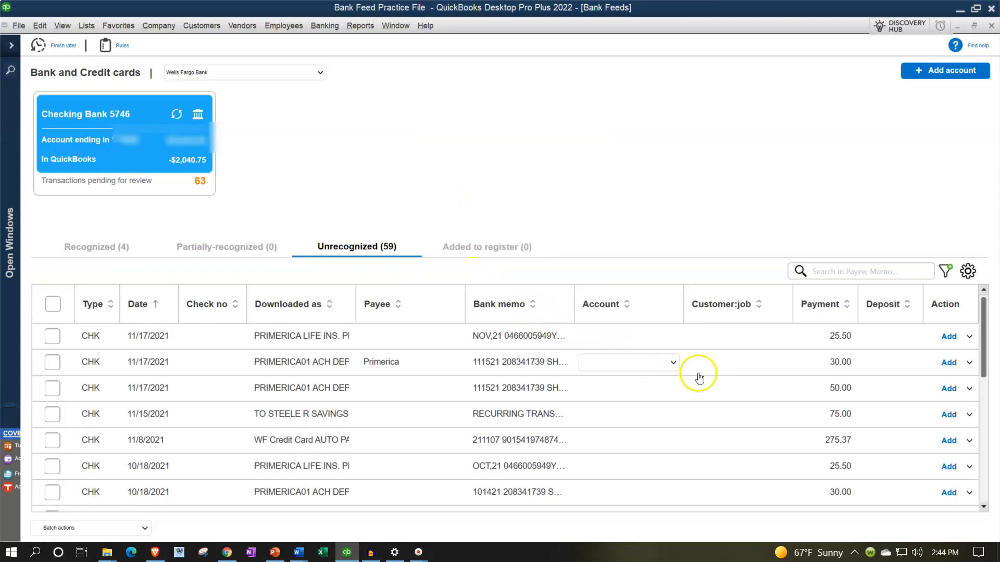
pyautogui.click(673, 362)
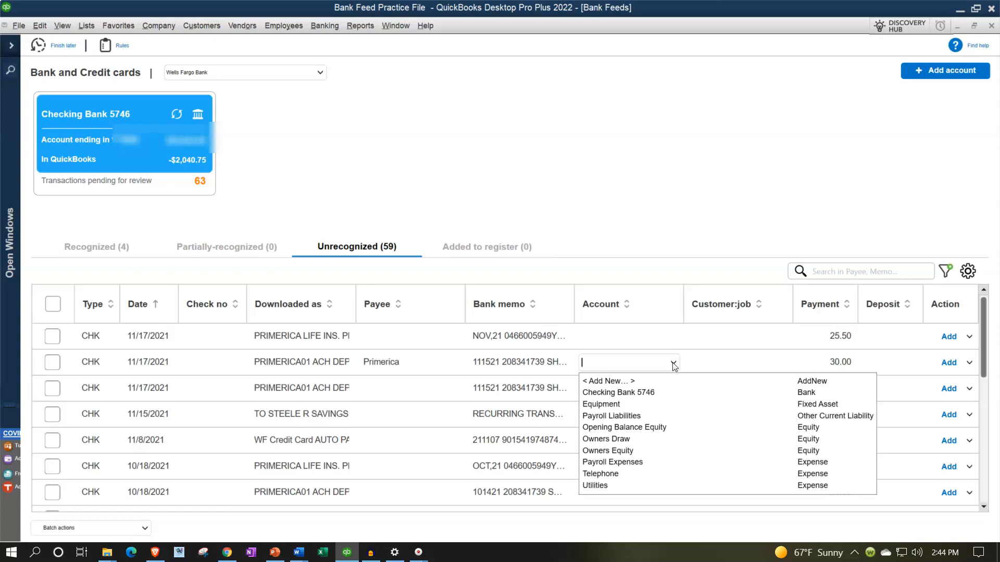
pyautogui.write('Cost OF')
pyautogui.press('BackSpace')
pyautogui.press('BackSpace')
pyautogui.press('BackSpace')
pyautogui.write('of Goods Sold')
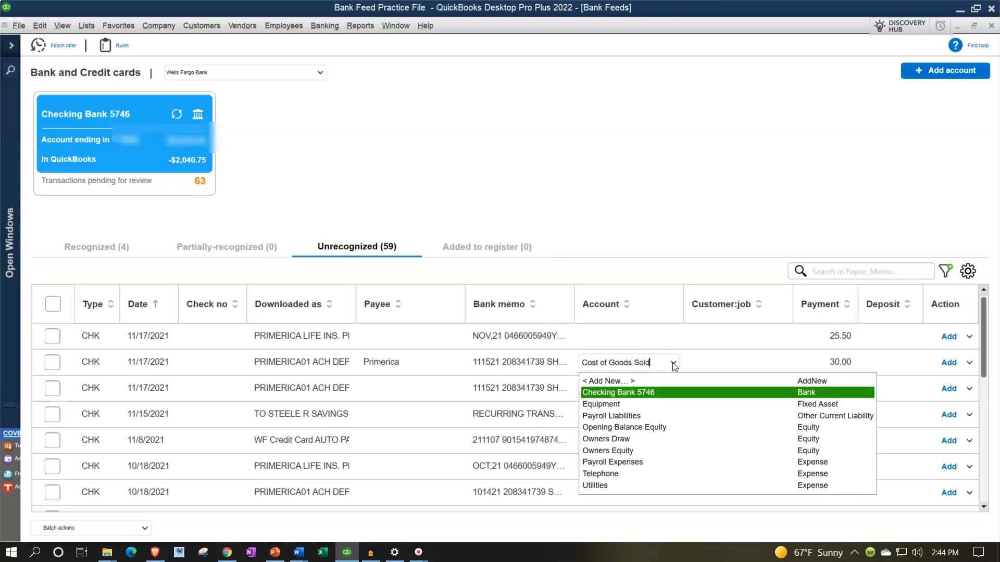
pyautogui.press('Tab')
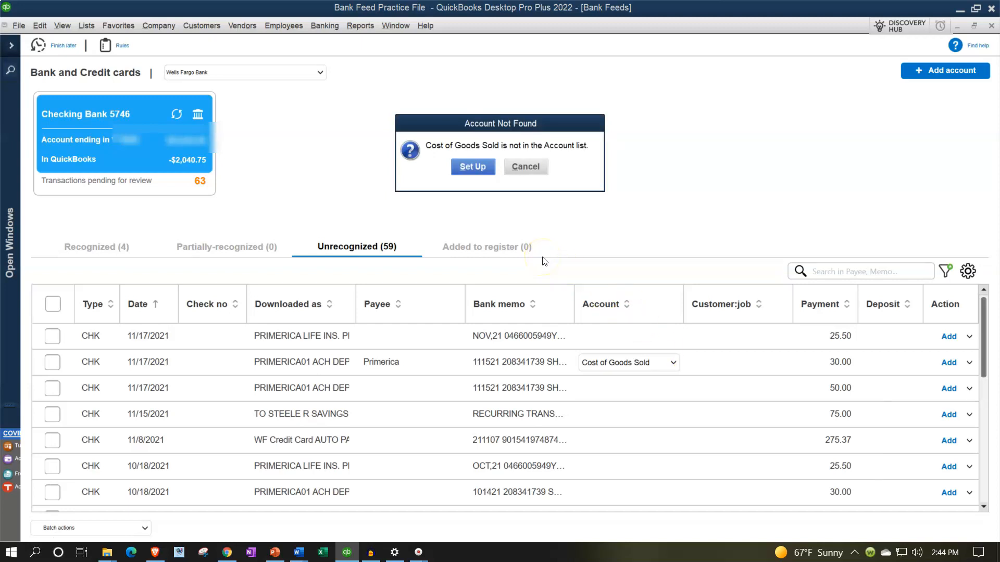
pyautogui.click(472, 167)
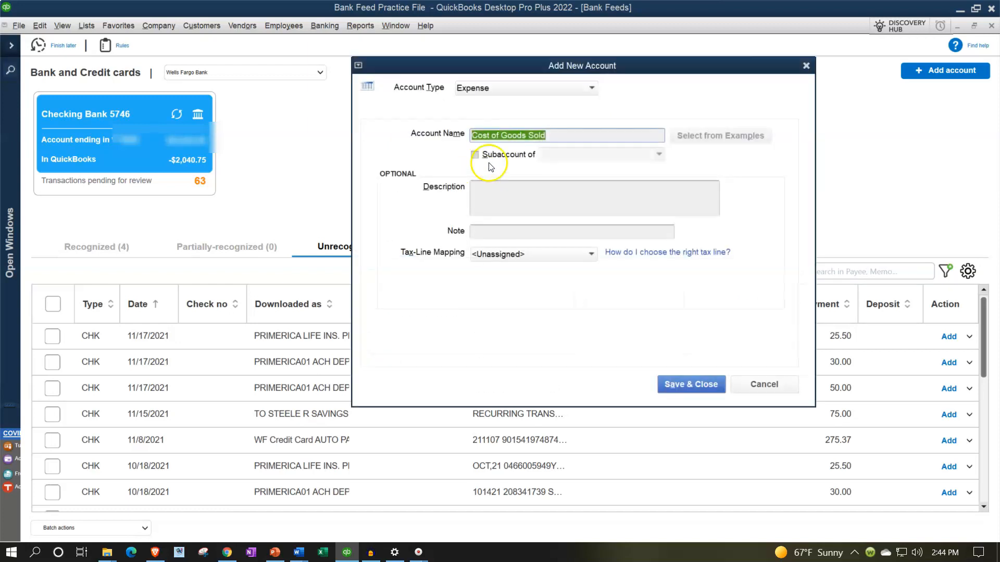
pyautogui.click(545, 91)
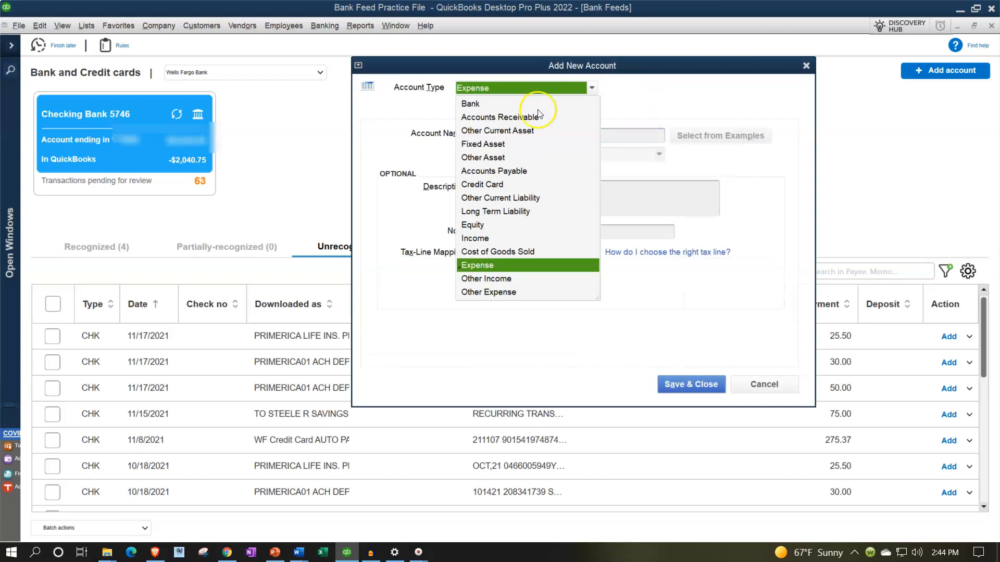
pyautogui.click(508, 252)
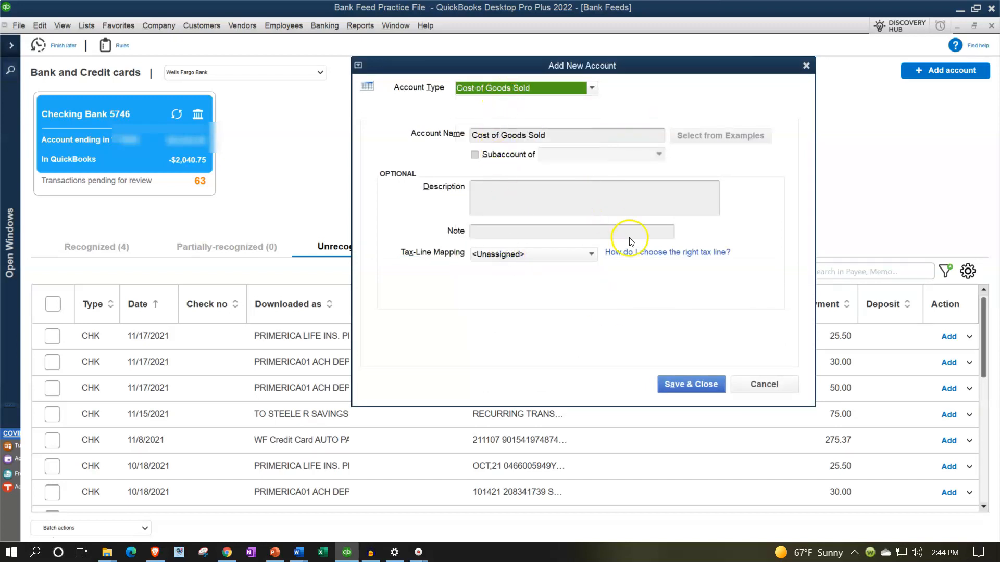
pyautogui.click(693, 384)
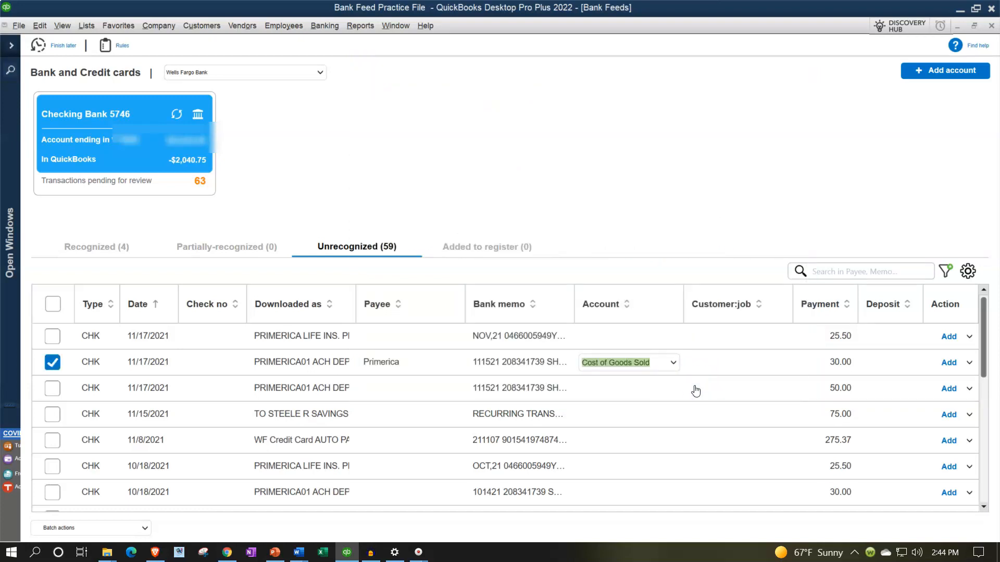
# Review the additional transaction details of the 30.00 Primerica payment and close them without changing anything.
pyautogui.click(969, 363)
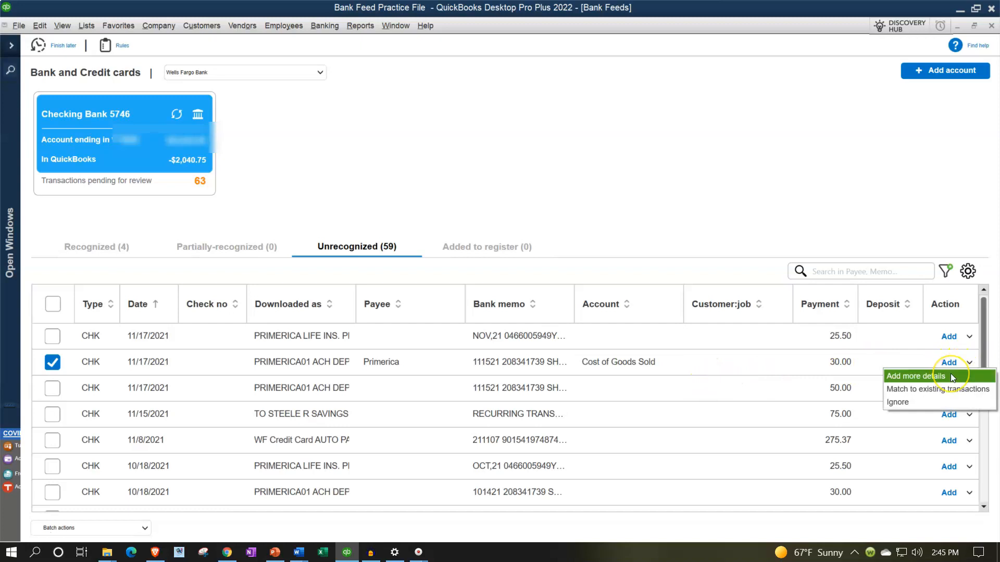
pyautogui.click(951, 377)
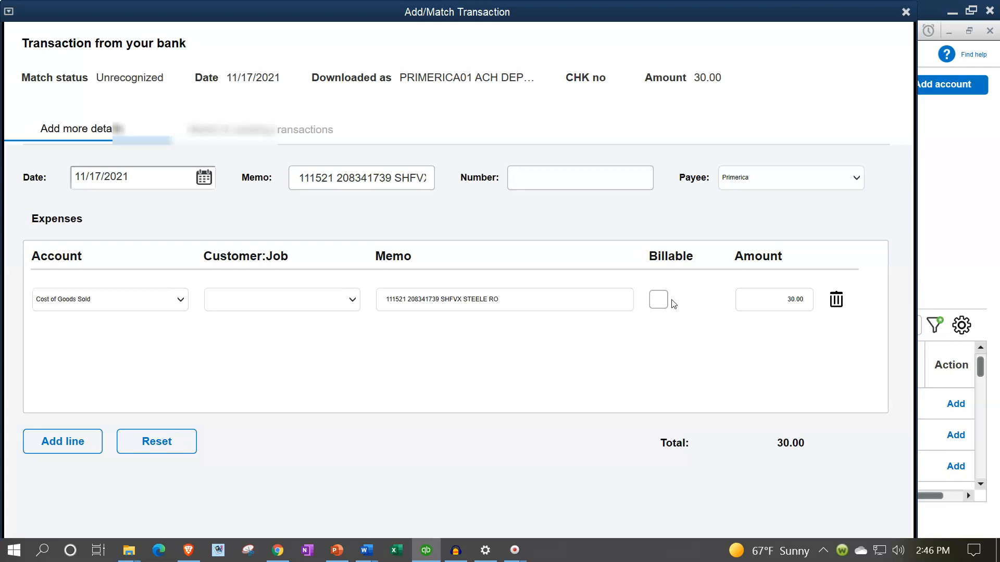
pyautogui.click(791, 337)
pyautogui.click(905, 13)
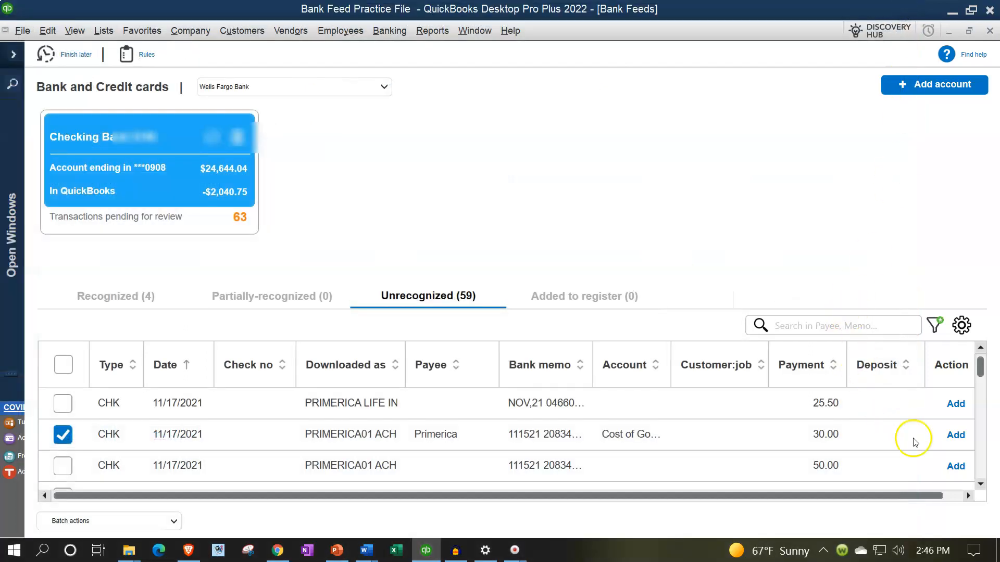
# Add the 30.00 Primerica payment to the register and view the transactions added to the register.
pyautogui.click(959, 434)
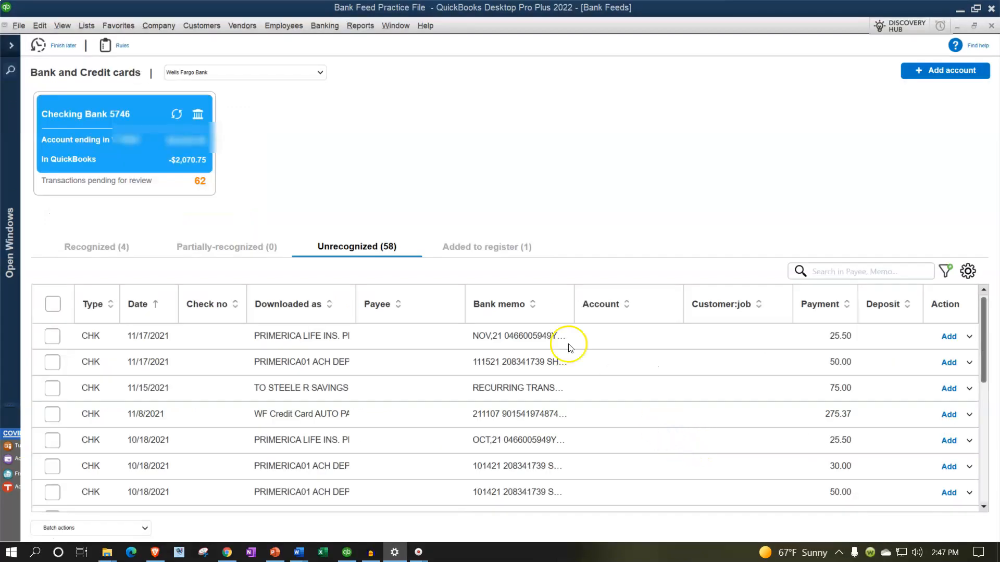
pyautogui.click(479, 248)
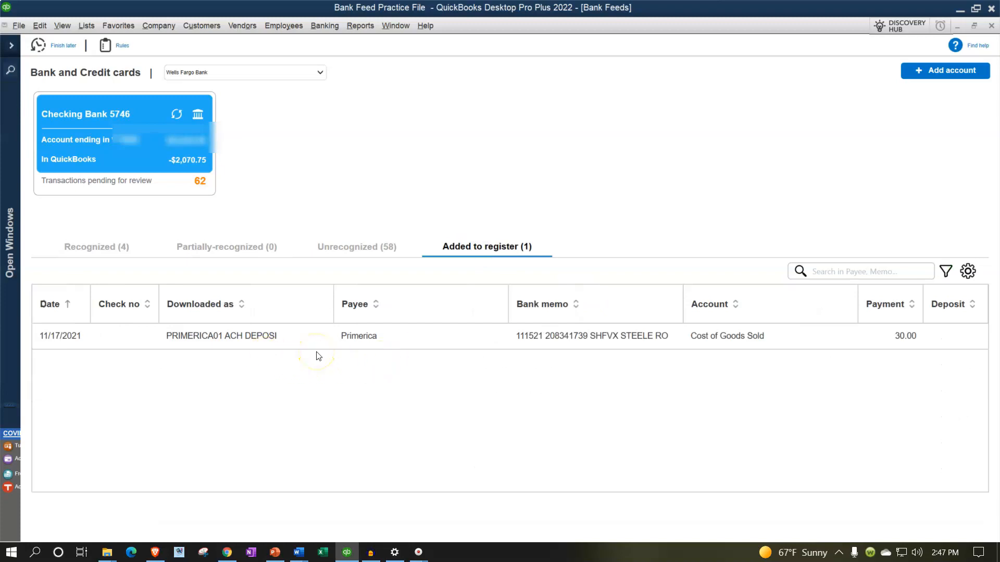
# Drill down from the checking account balance on the Balance Sheet to its transactions and widen the Split column.
pyautogui.click(13, 49)
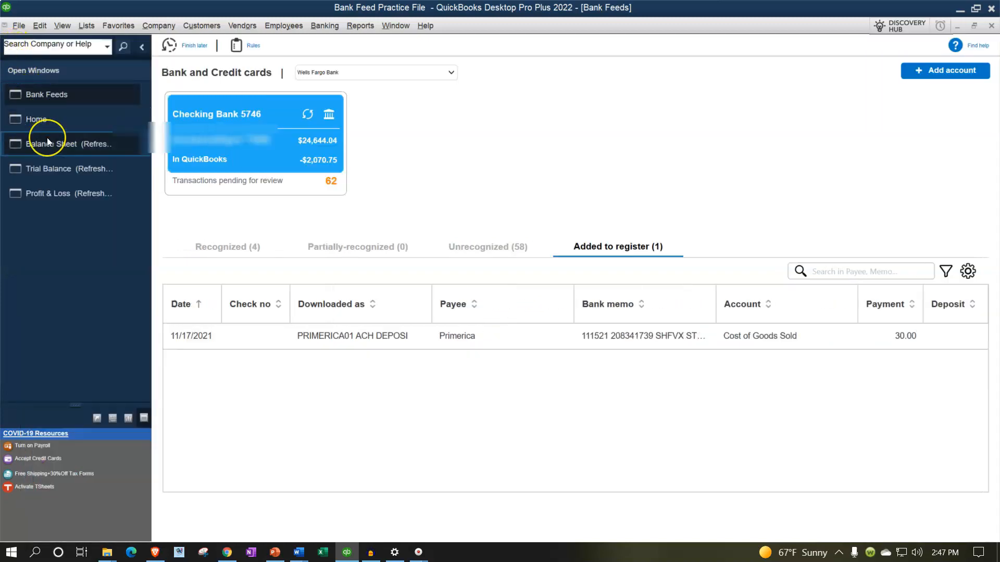
pyautogui.click(47, 141)
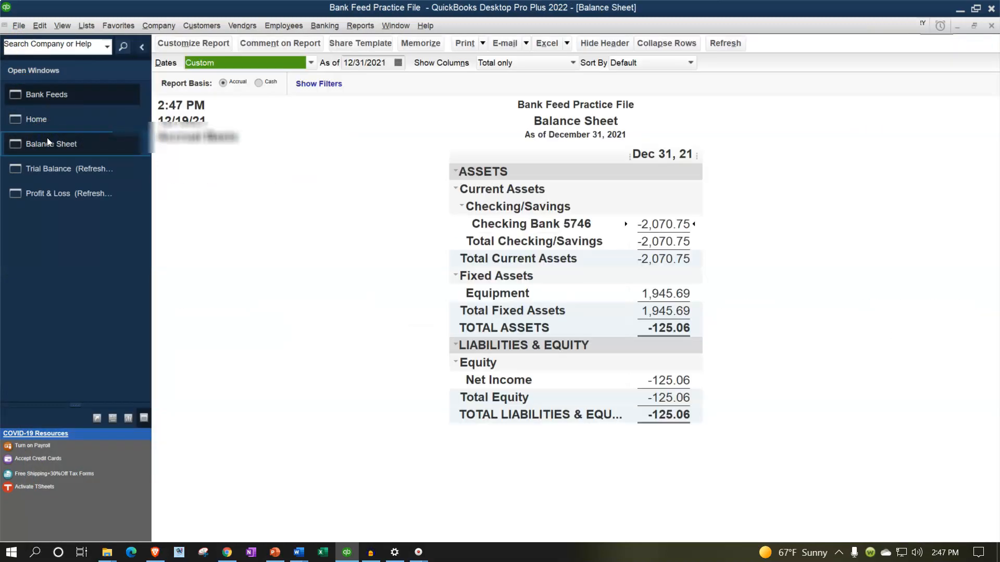
pyautogui.click(649, 225)
pyautogui.doubleClick(649, 225)
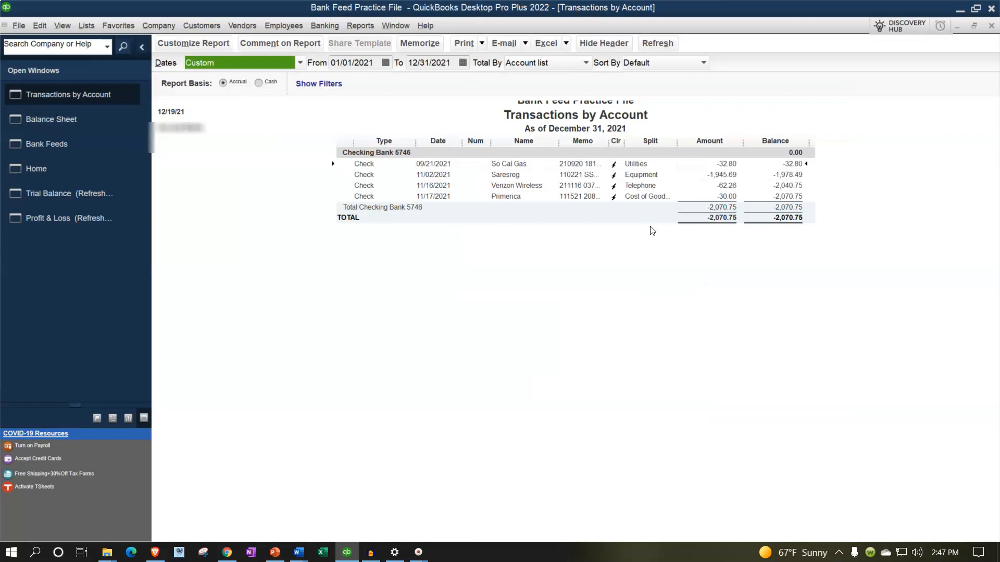
pyautogui.click(643, 202)
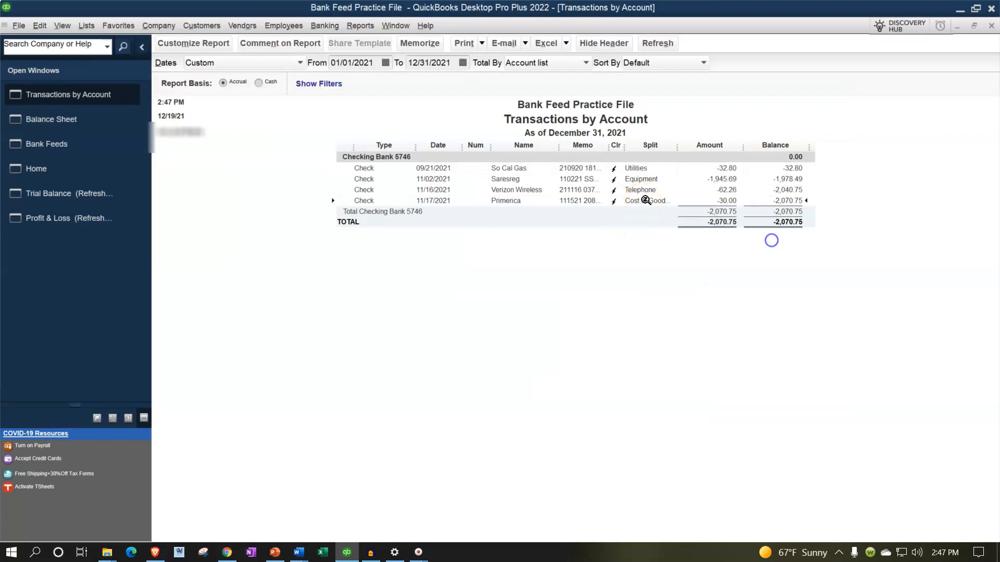
pyautogui.moveTo(678, 145); pyautogui.dragTo(697, 147)
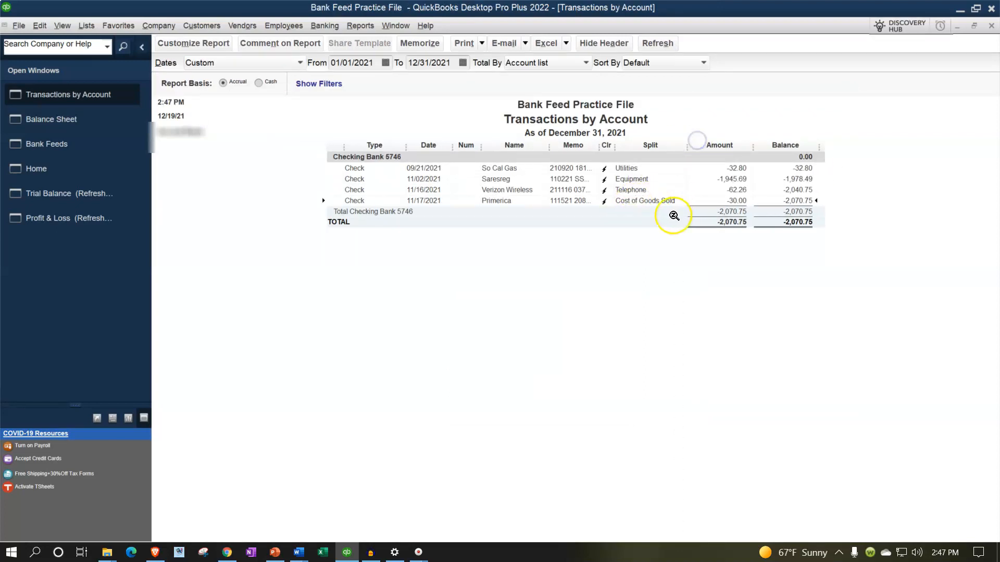
# Inspect the Items and Expenses of the 30.00 Primerica check, and close the check and the Transactions by Account report.
pyautogui.doubleClick(706, 205)
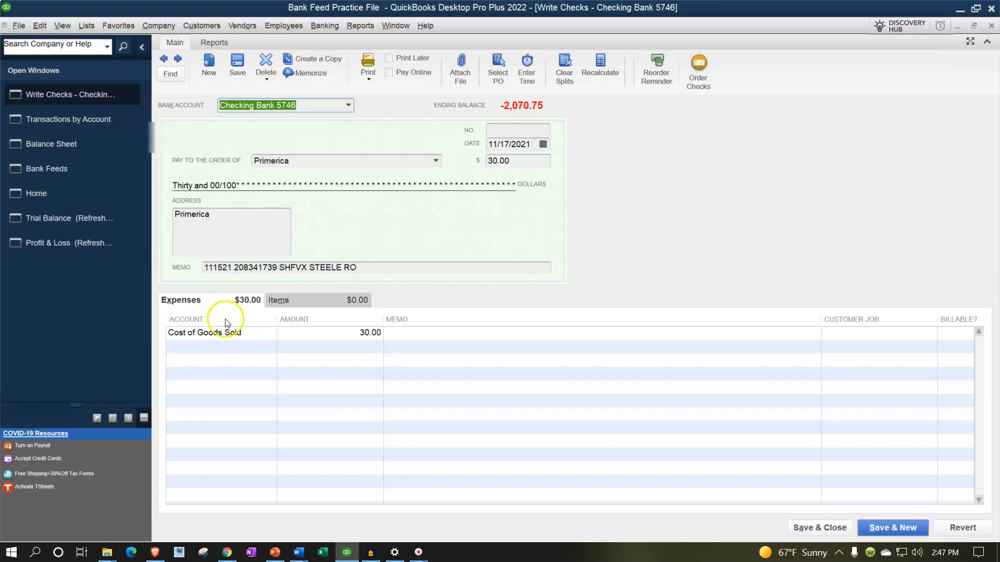
pyautogui.click(280, 301)
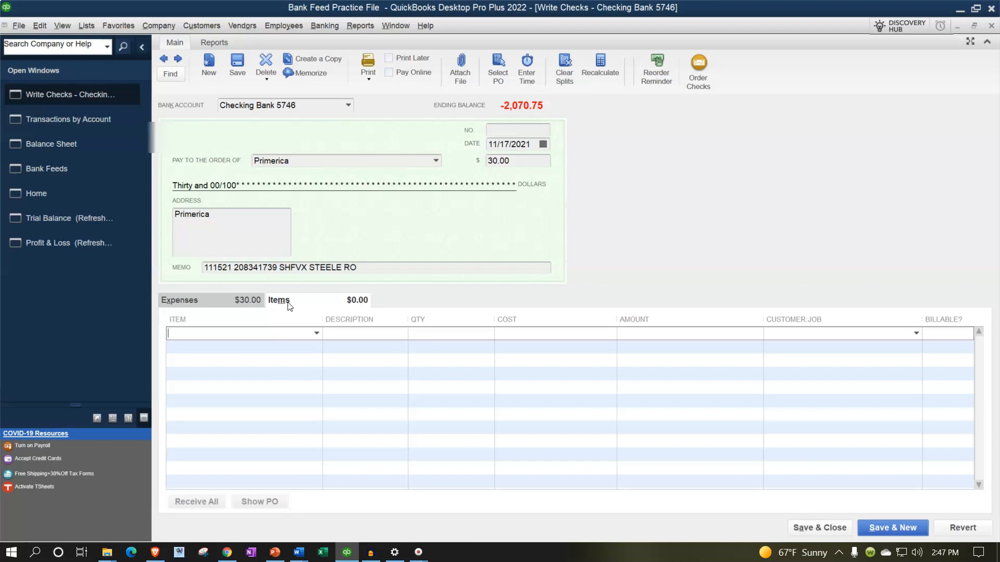
pyautogui.click(317, 334)
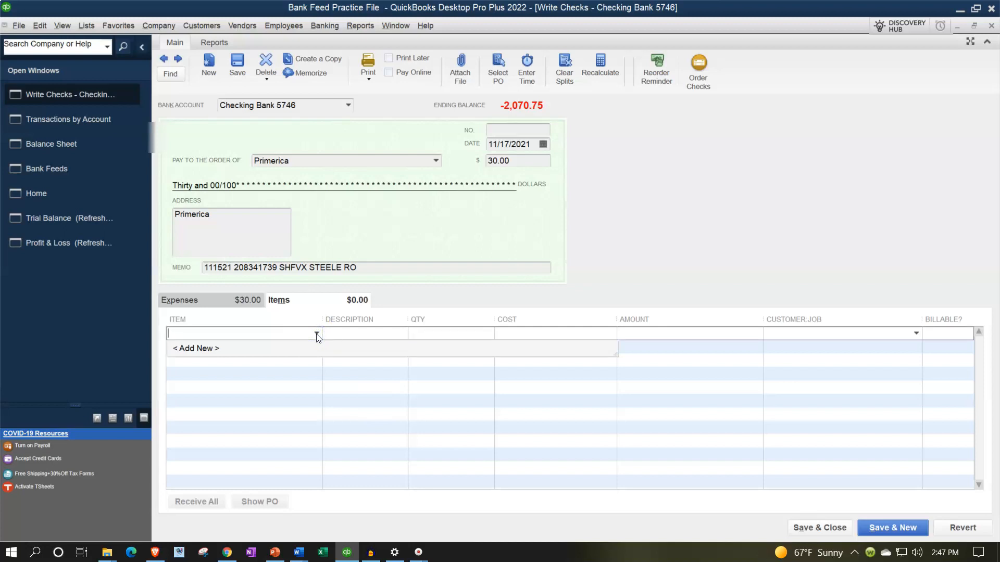
pyautogui.click(246, 305)
pyautogui.click(250, 339)
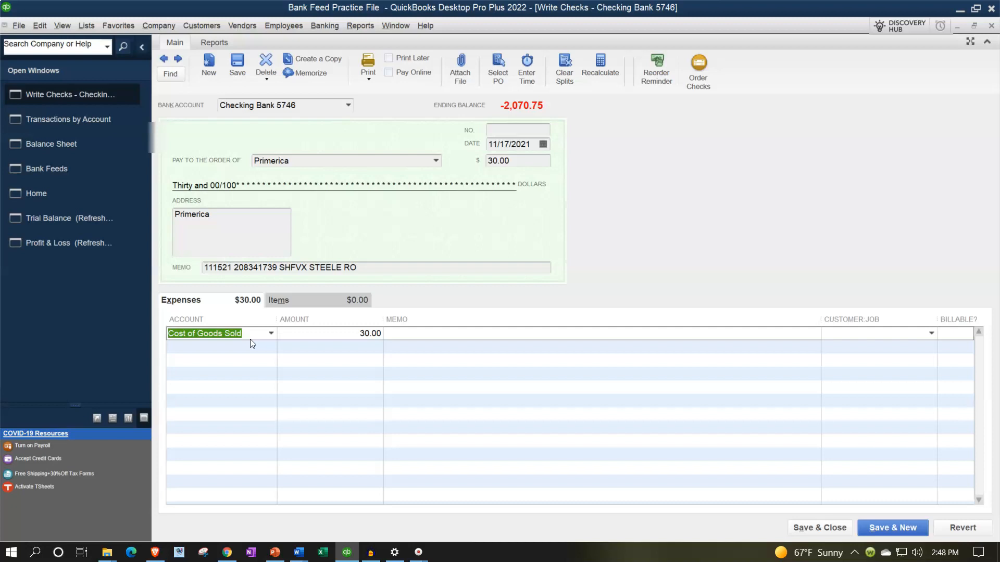
pyautogui.click(991, 27)
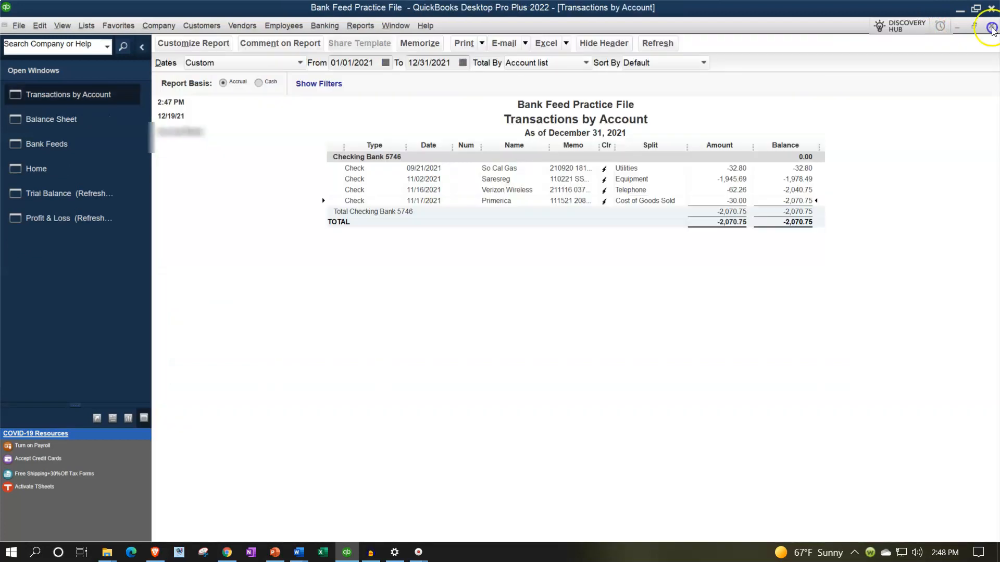
pyautogui.click(992, 27)
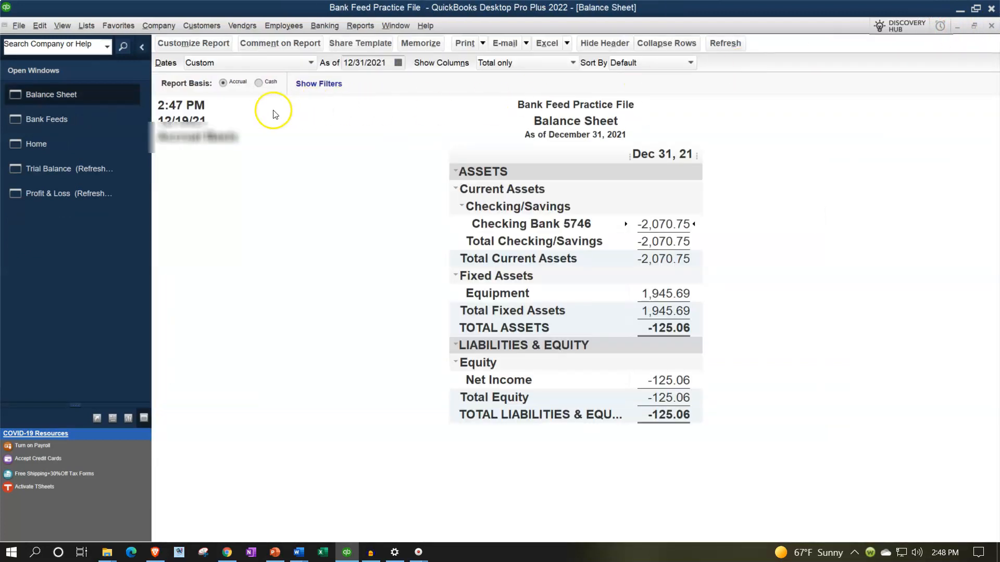
# Examine the transaction detail behind Cost of Goods Sold in the Profit & Loss report and return to that report.
pyautogui.click(76, 190)
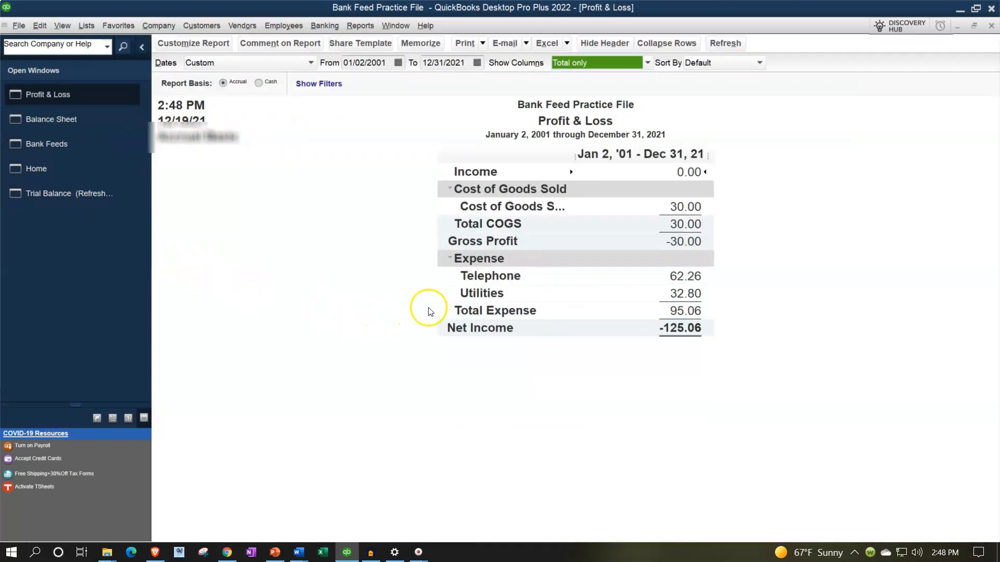
pyautogui.click(673, 206)
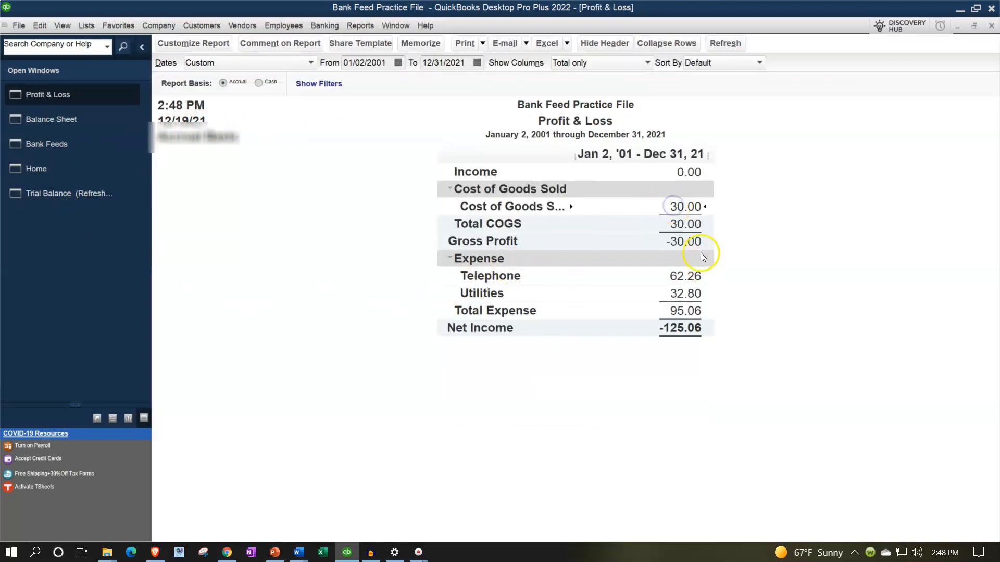
pyautogui.doubleClick(686, 206)
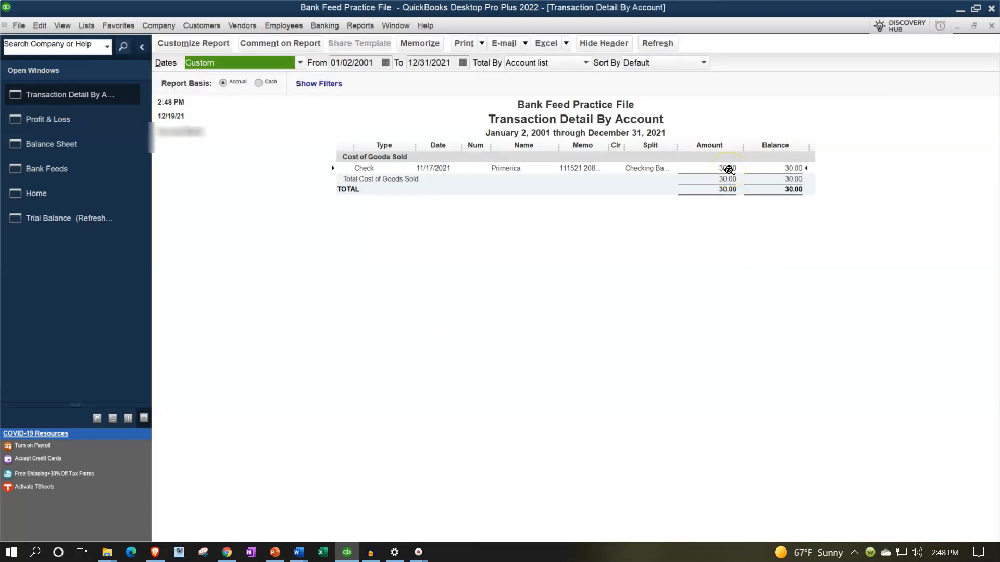
pyautogui.click(993, 25)
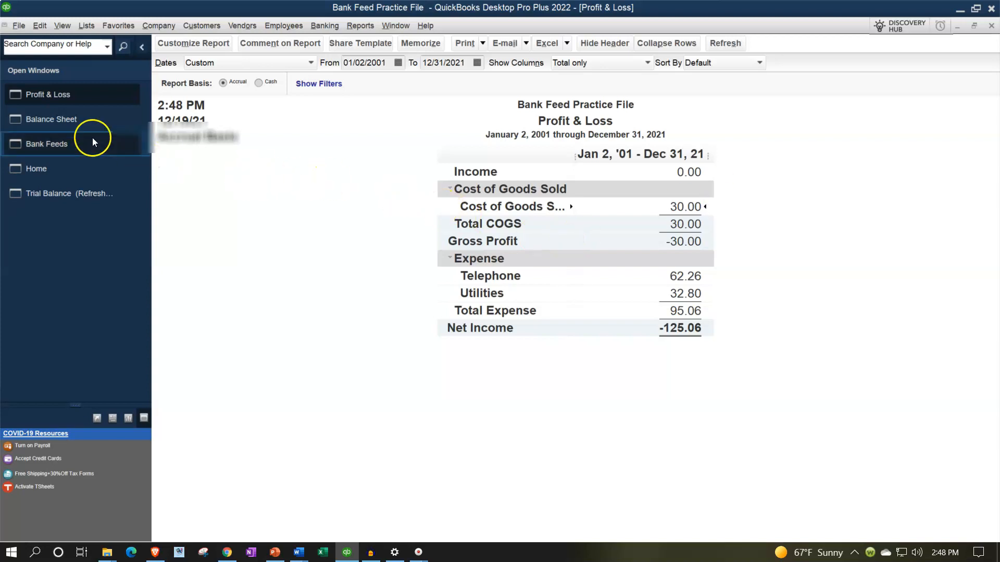
# Review the Trial Balance report, widening its account name column to show the full names.
pyautogui.click(59, 194)
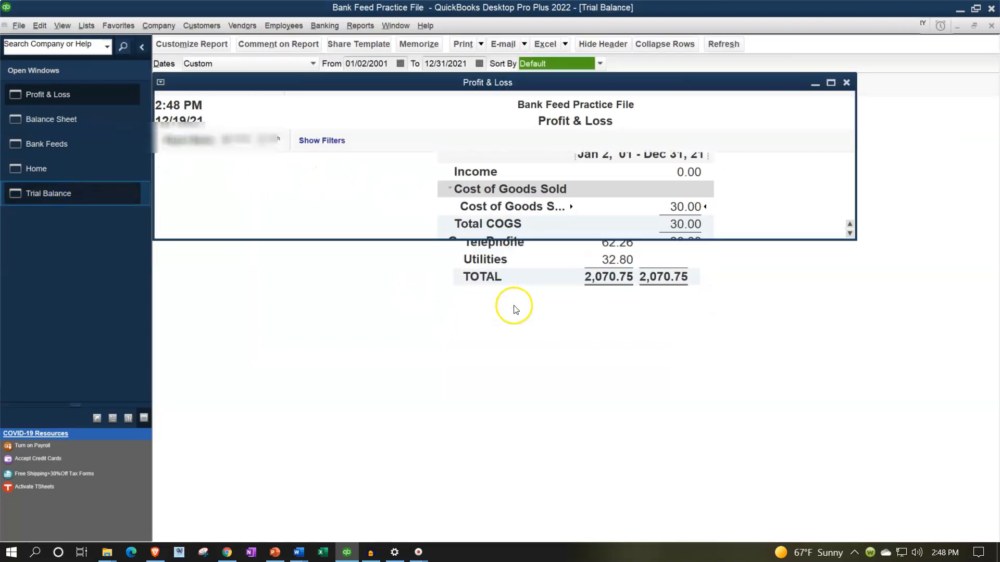
pyautogui.moveTo(584, 173); pyautogui.dragTo(619, 170)
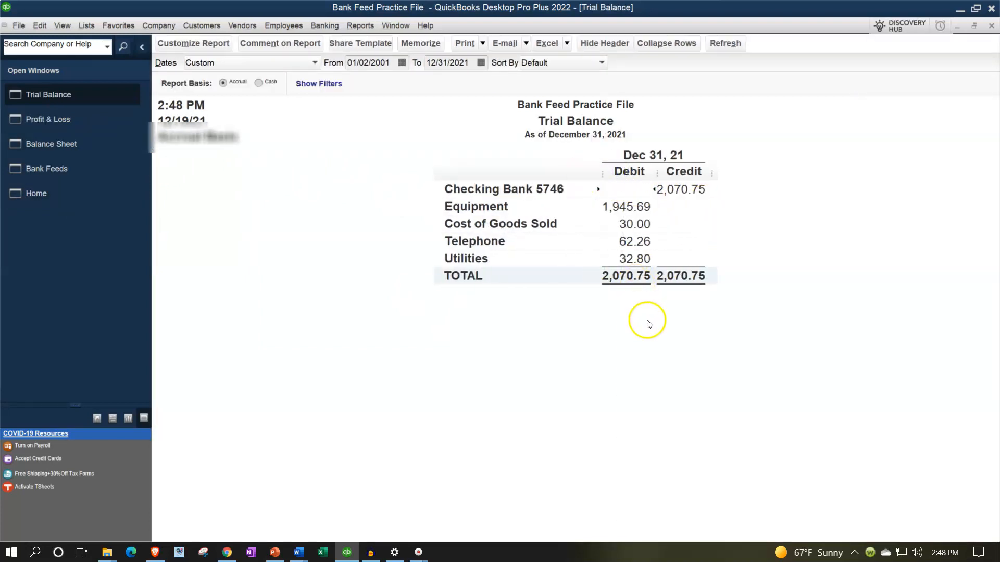